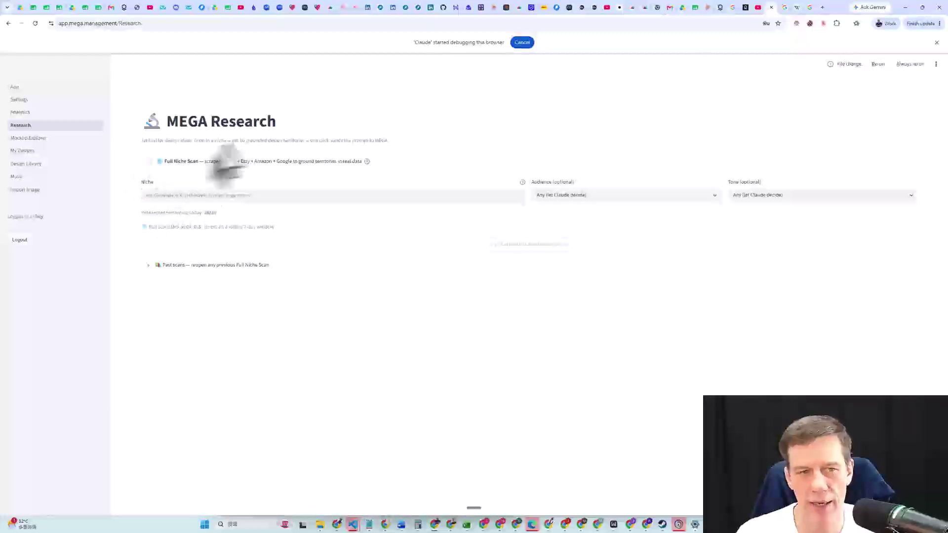
# Enable the Full Niche Scan and enter "madonna" as the niche
pyautogui.click(149, 162)
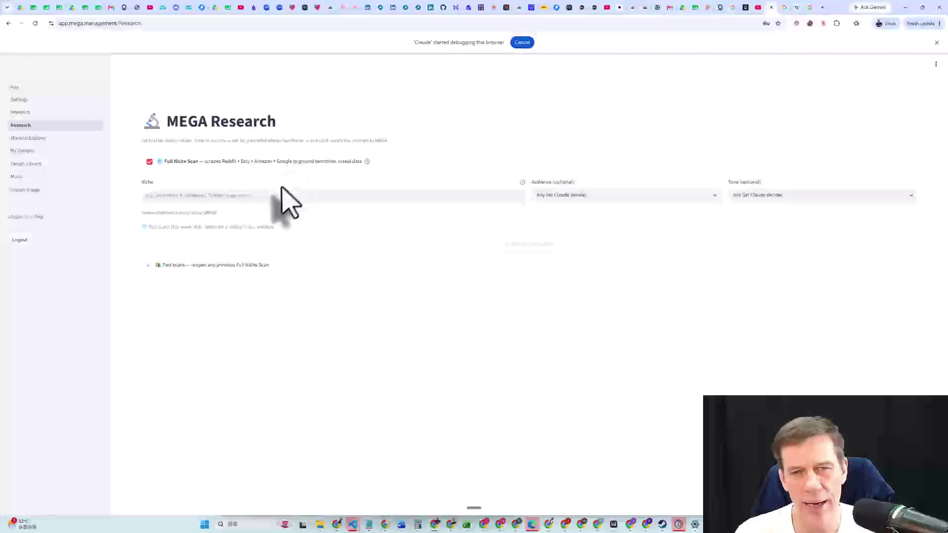
pyautogui.click(260, 196)
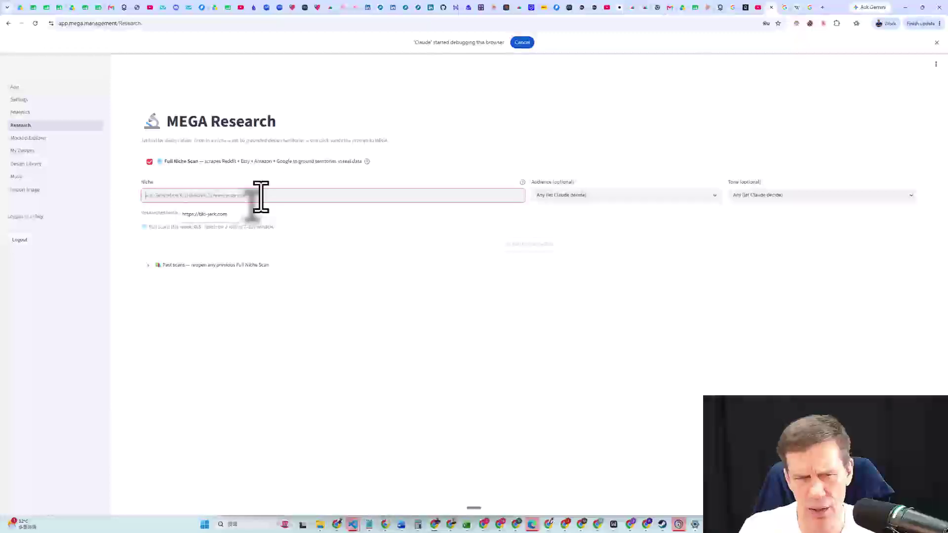
pyautogui.write('medita')
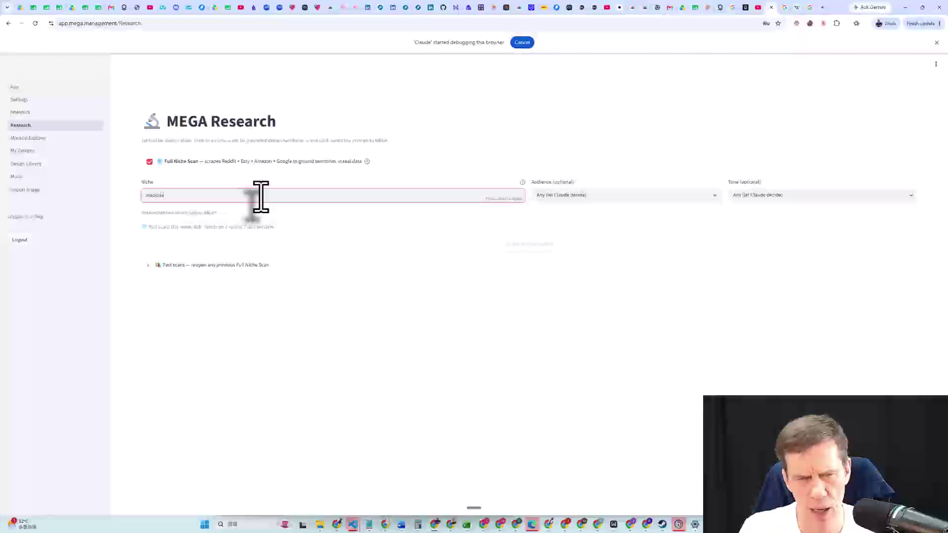
pyautogui.press('BackSpace')
pyautogui.write('na')
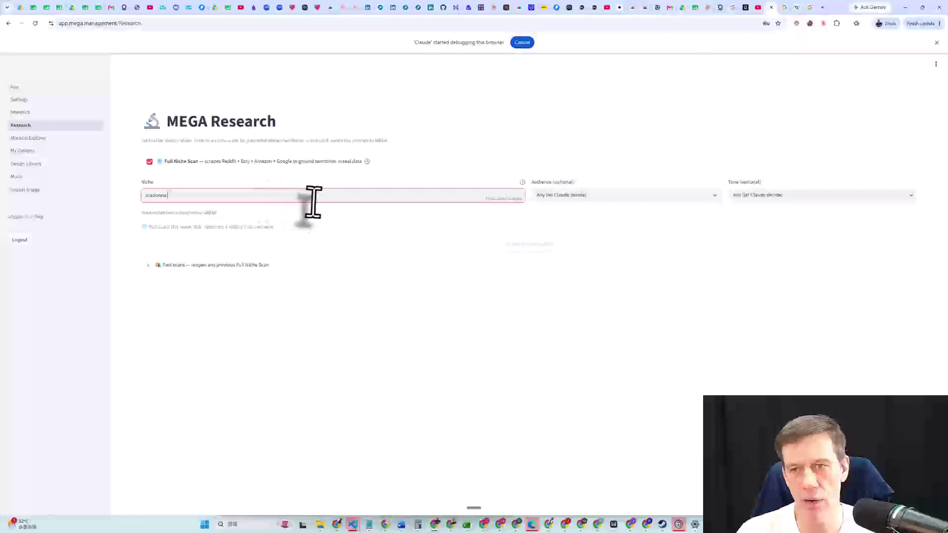
pyautogui.click(550, 210)
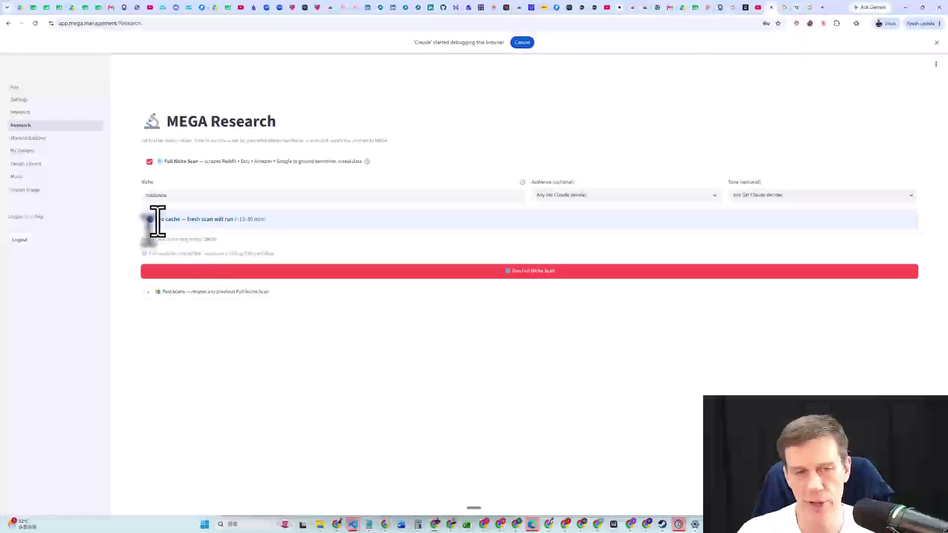
# Check the cache notice and the remaining scan allowance, and run the Full Niche Scan for the madonna niche
pyautogui.moveTo(157, 221); pyautogui.dragTo(275, 239)
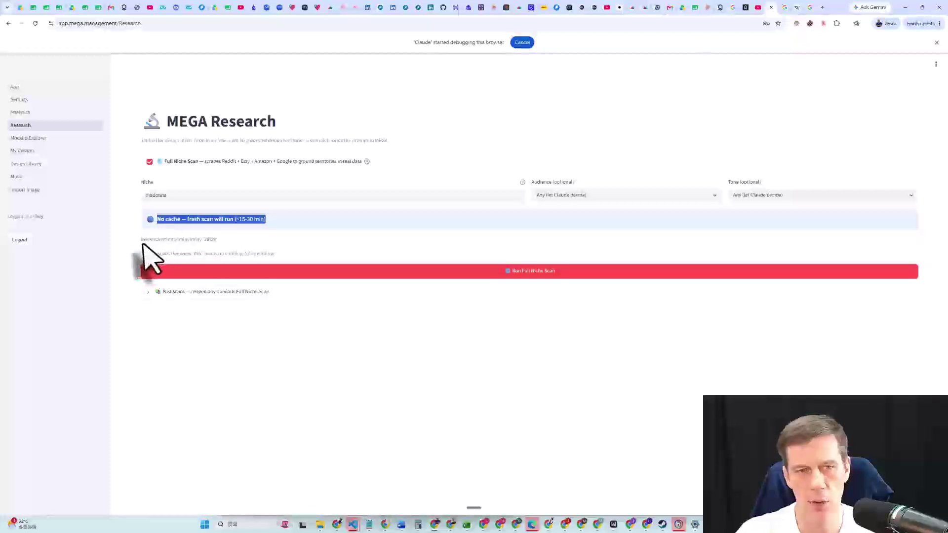
pyautogui.moveTo(141, 242); pyautogui.dragTo(227, 246)
pyautogui.click(242, 241)
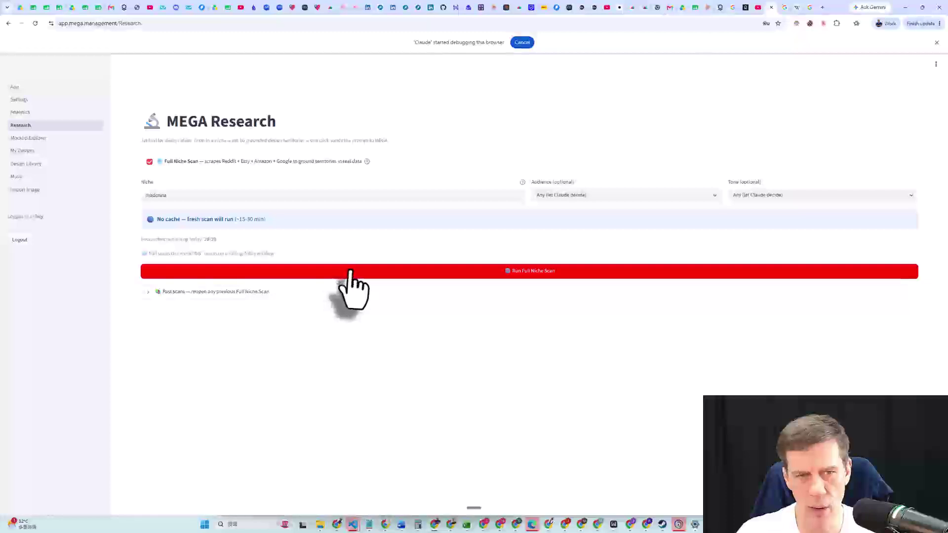
pyautogui.click(522, 272)
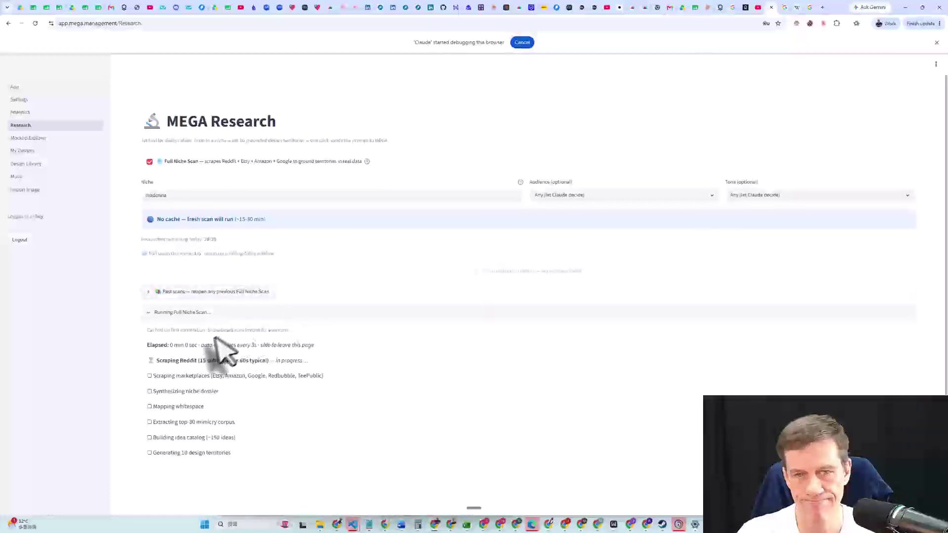
# Look through the past scans section, close it again and wait for the running scan
pyautogui.click(148, 294)
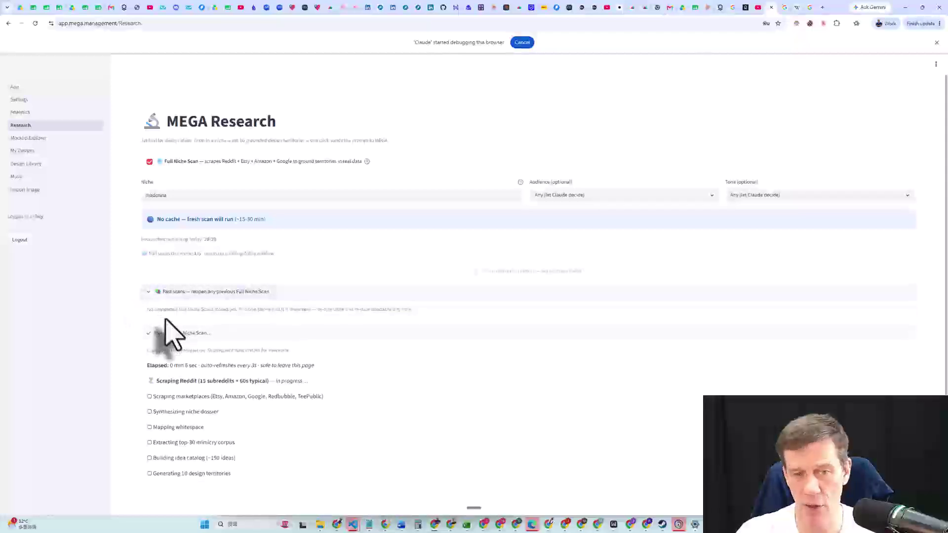
pyautogui.click(147, 294)
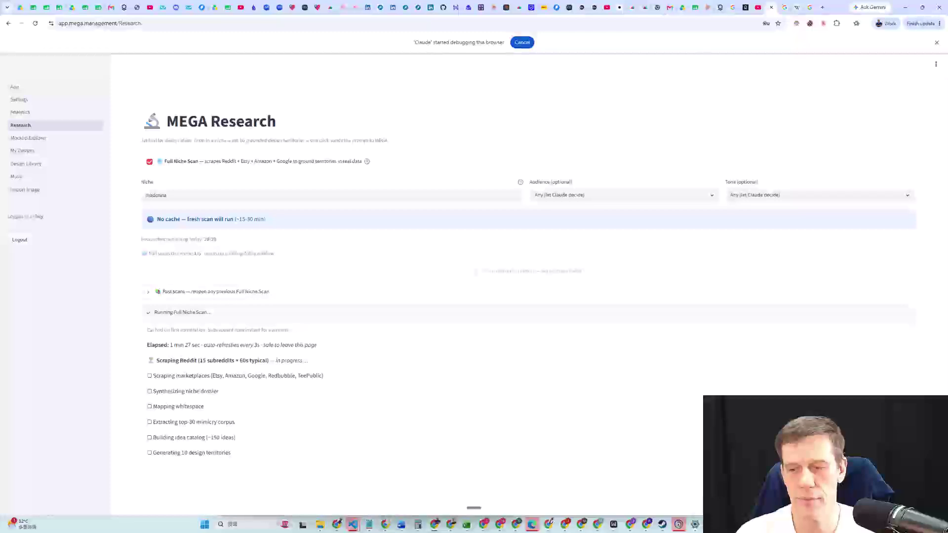
pyautogui.moveTo(727, 524)
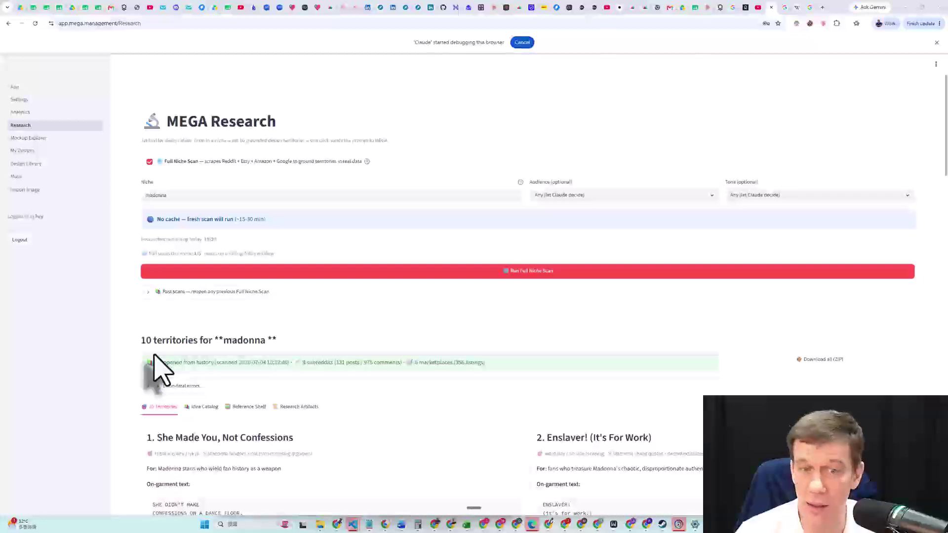
# Read the source summary of the madonna scan and skim the first design territories
pyautogui.scroll(-1, 160, 368)
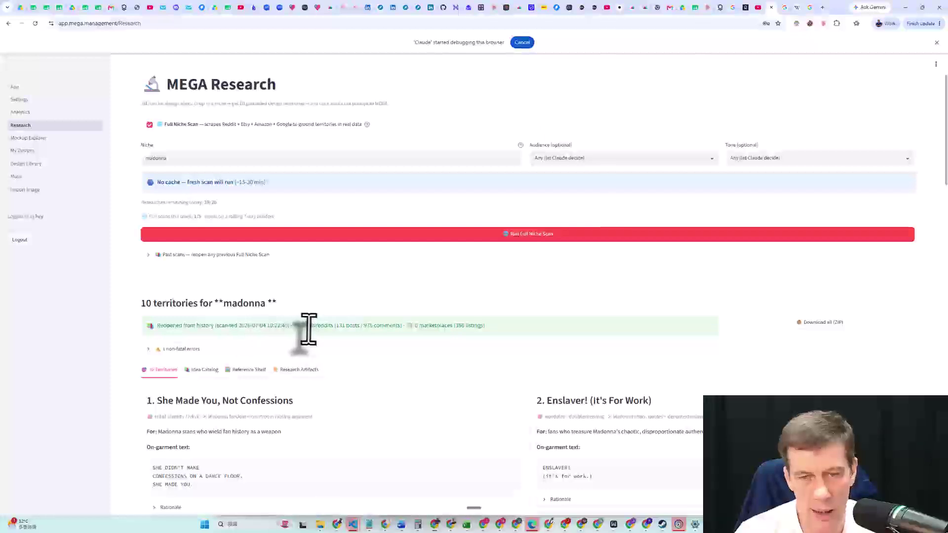
pyautogui.moveTo(302, 328); pyautogui.dragTo(487, 327)
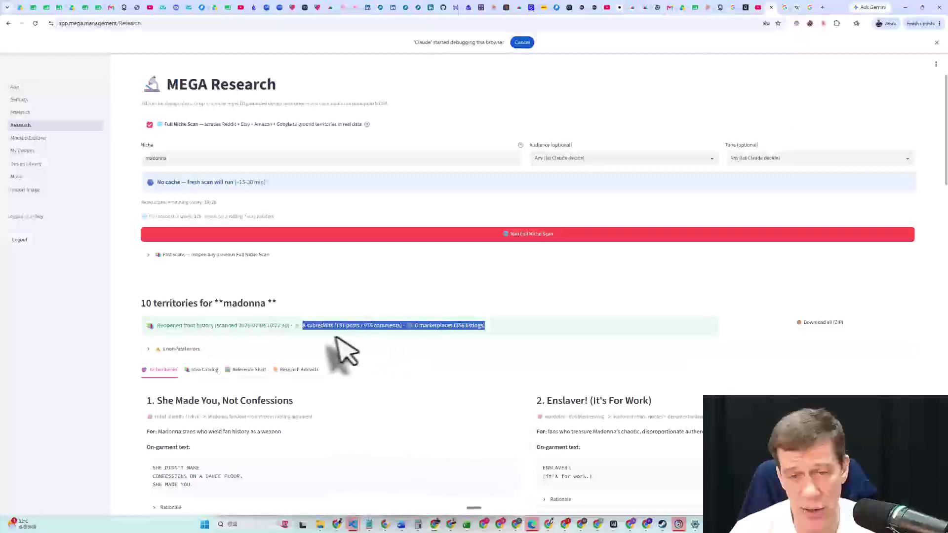
pyautogui.click(124, 349)
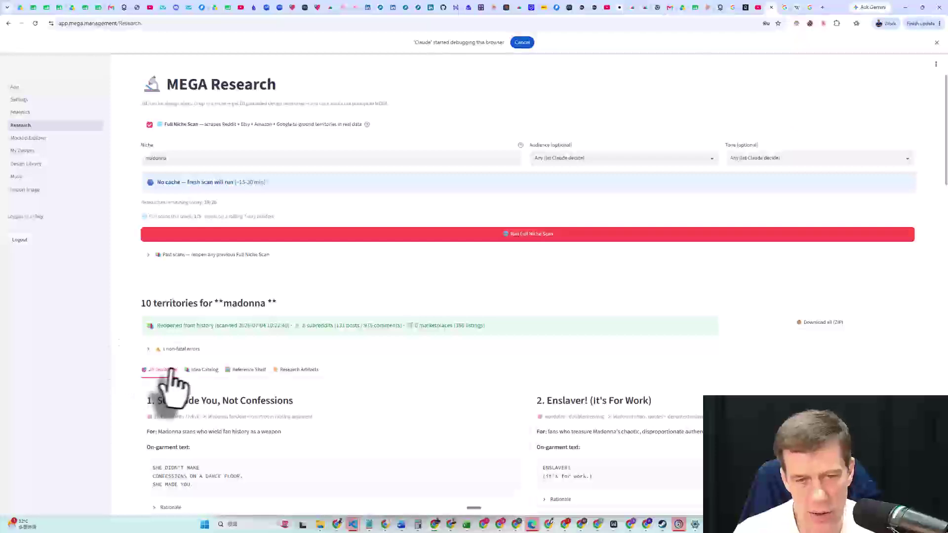
pyautogui.scroll(-1, 203, 370)
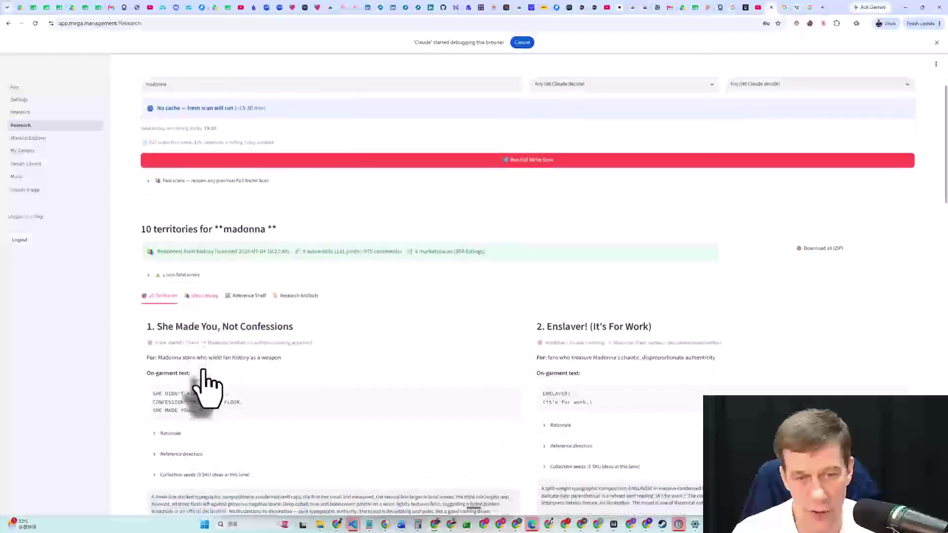
pyautogui.scroll(-1, 222, 333)
pyautogui.scroll(-2, 279, 319)
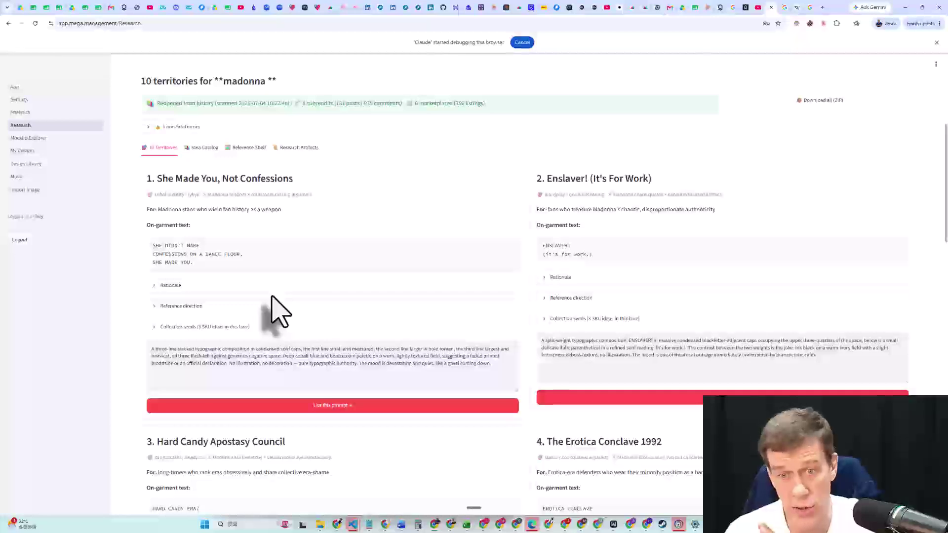
pyautogui.scroll(-1, 279, 311)
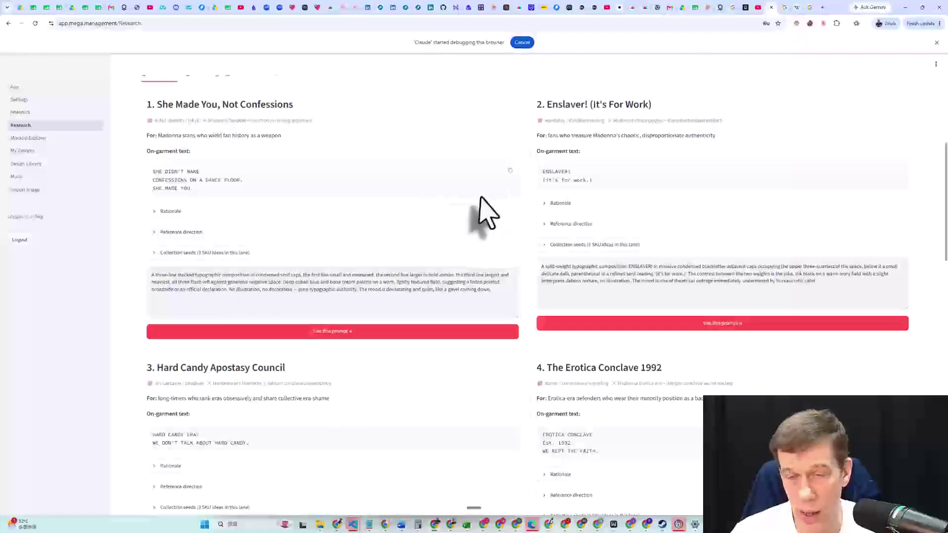
pyautogui.scroll(1, 480, 195)
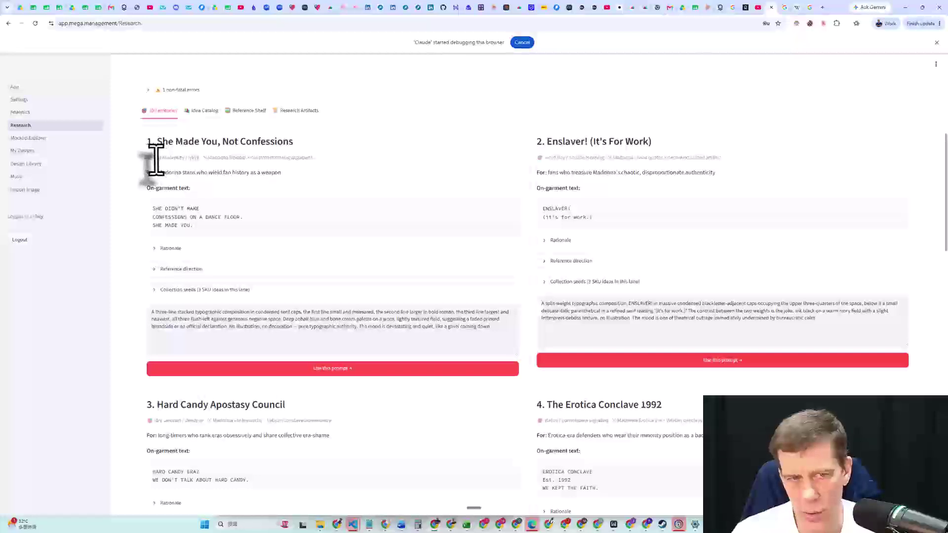
# Examine the tags and the target audience of the "She Made You, Not Confessions" territory
pyautogui.moveTo(151, 158); pyautogui.dragTo(324, 158)
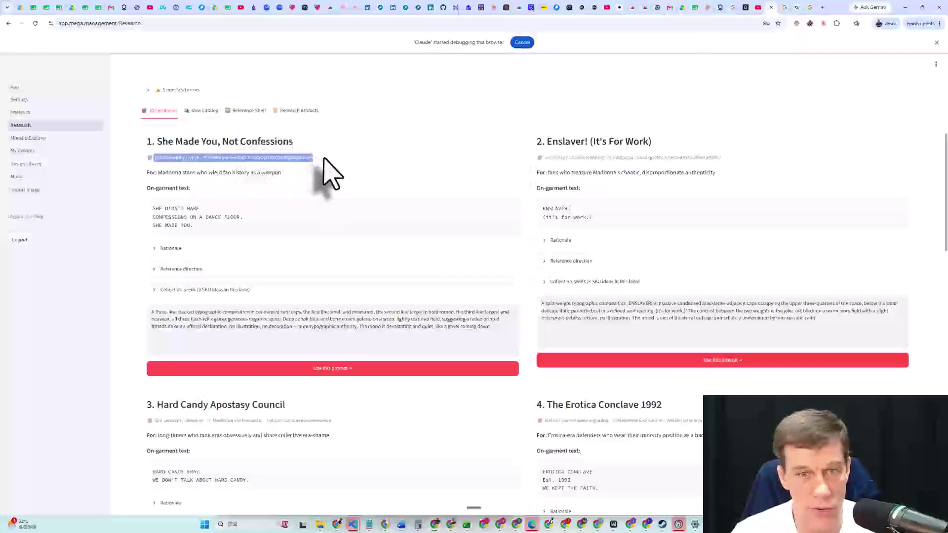
pyautogui.click(170, 173)
pyautogui.moveTo(170, 172); pyautogui.dragTo(293, 172)
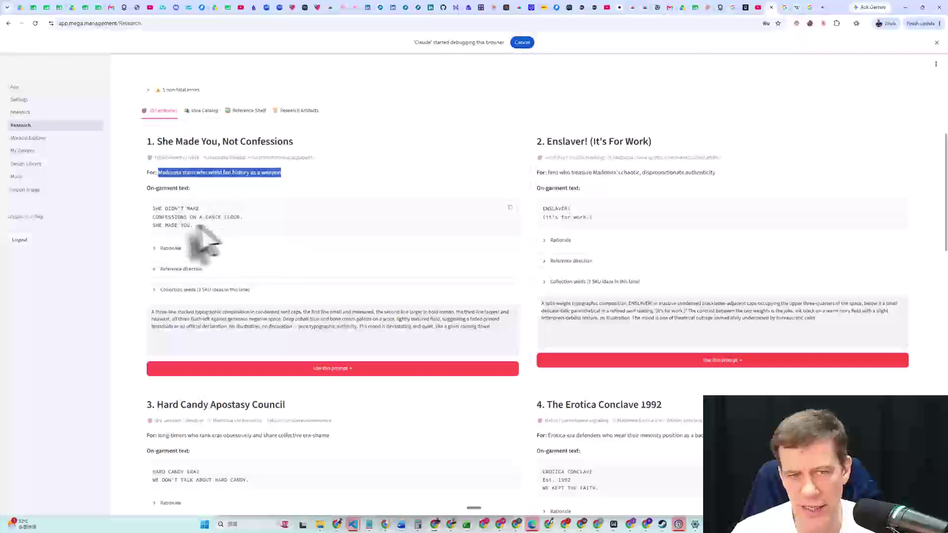
# Expand the rationale, reference direction and collection seeds of the "She Made You, Not Confessions" territory and review them with its prompt
pyautogui.click(149, 251)
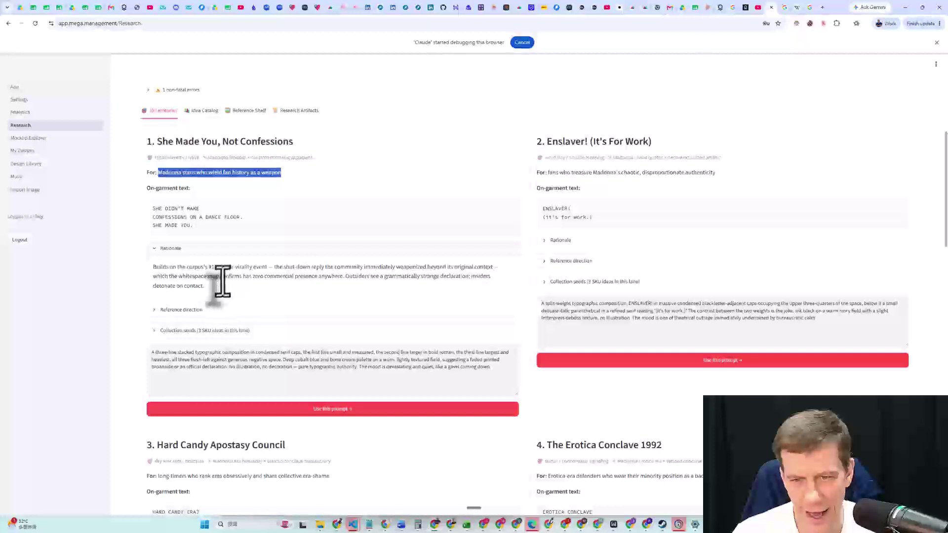
pyautogui.click(158, 311)
pyautogui.scroll(-1, 163, 323)
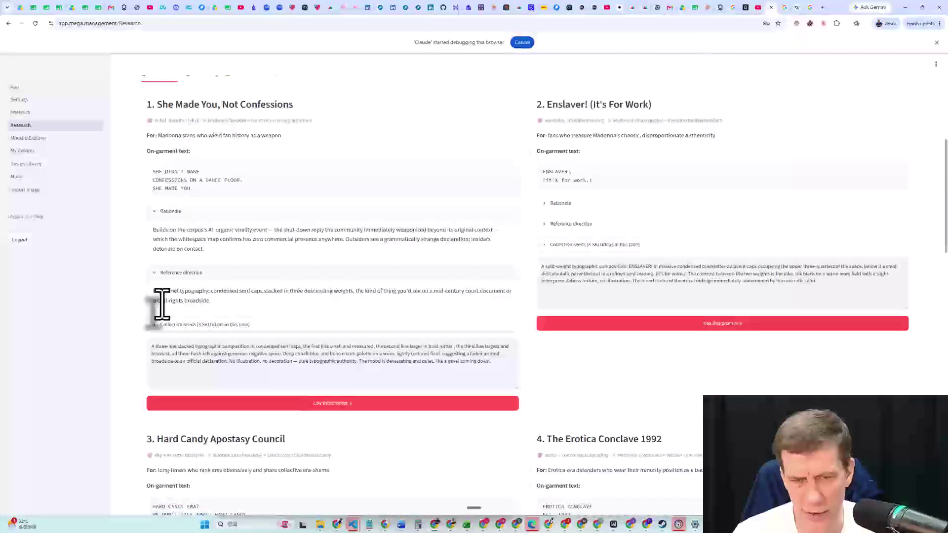
pyautogui.click(157, 326)
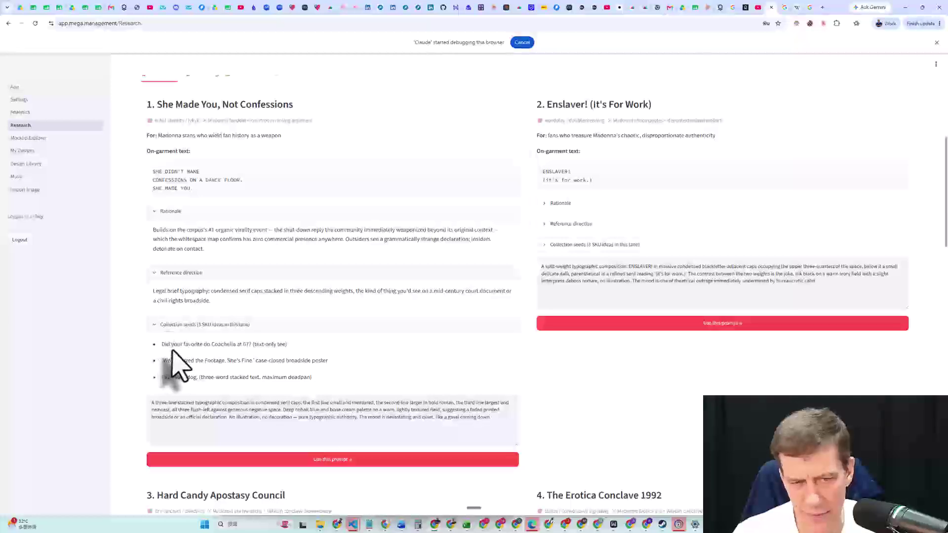
pyautogui.scroll(-2, 202, 363)
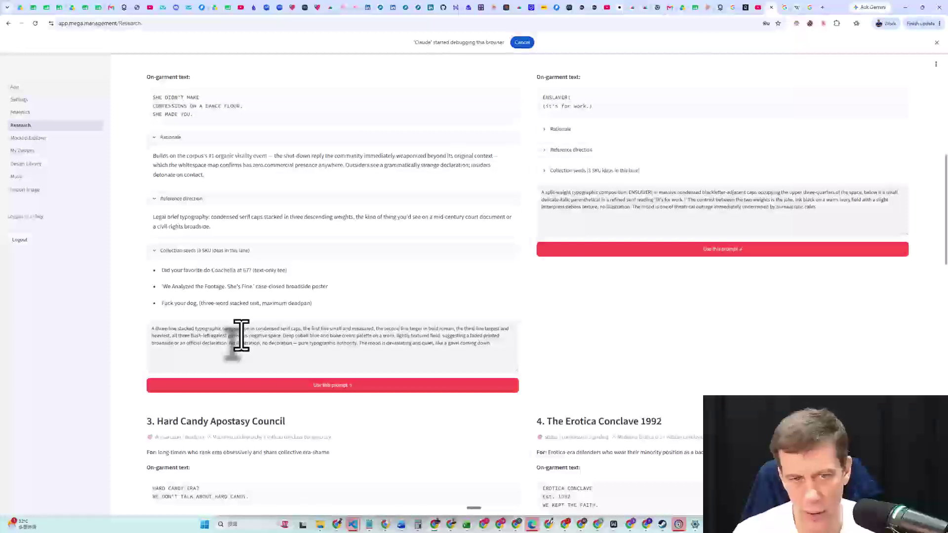
pyautogui.scroll(3, 241, 335)
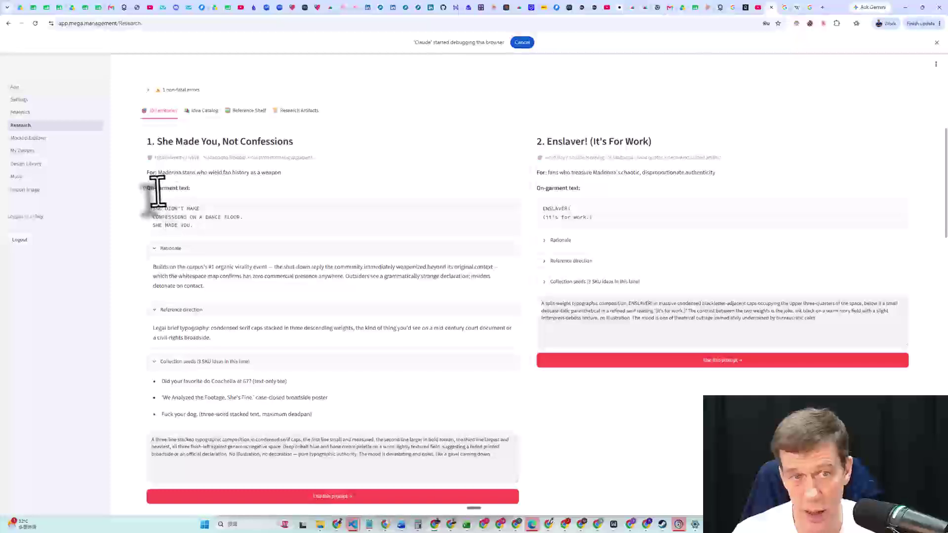
pyautogui.scroll(-3, 454, 370)
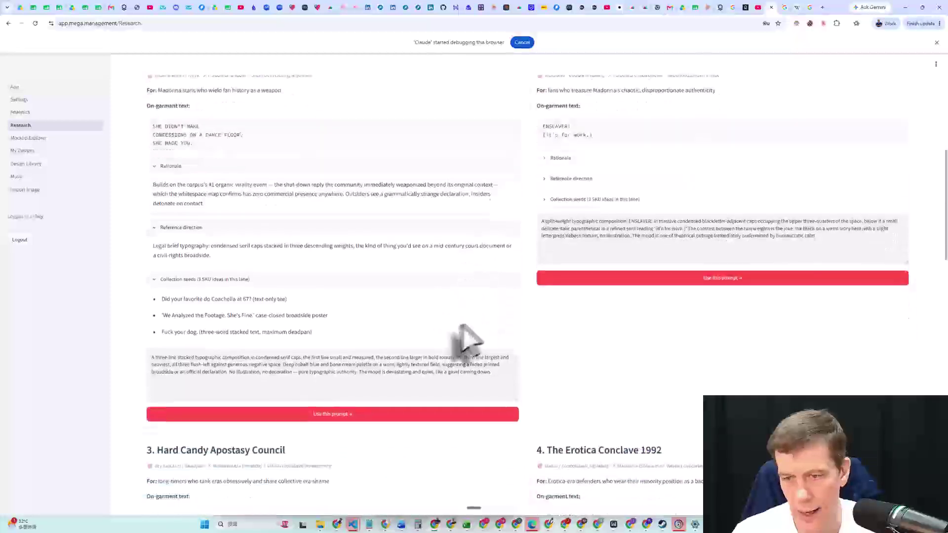
# Examine the garment text, prompt and tags of the "Enslaver! (It's For Work)" territory
pyautogui.scroll(3, 303, 314)
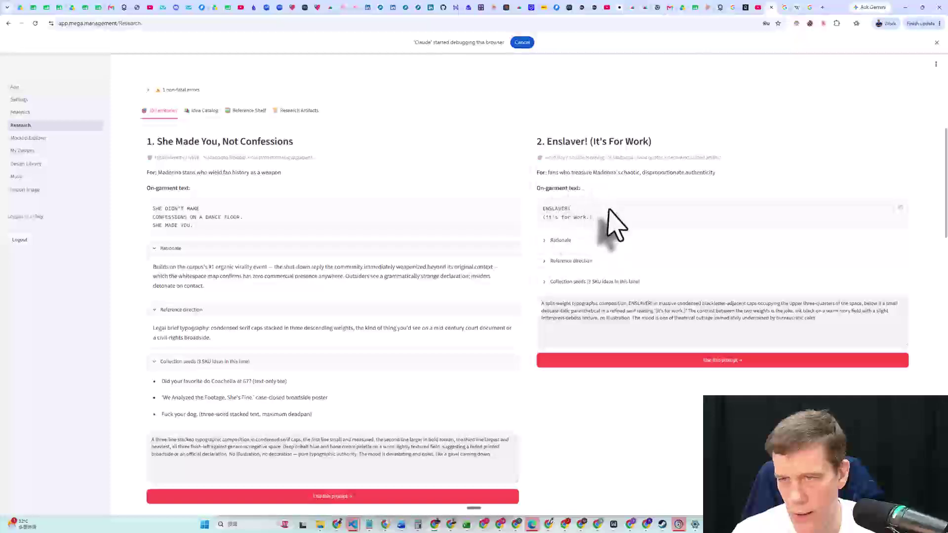
pyautogui.scroll(-2, 592, 198)
pyautogui.scroll(2, 573, 148)
pyautogui.moveTo(545, 157); pyautogui.dragTo(641, 158)
# Review territories 3 to 6, focusing on the target audience of "Brunettedonna Returns, Met Gala"
pyautogui.scroll(-1, 634, 183)
pyautogui.scroll(-5, 634, 183)
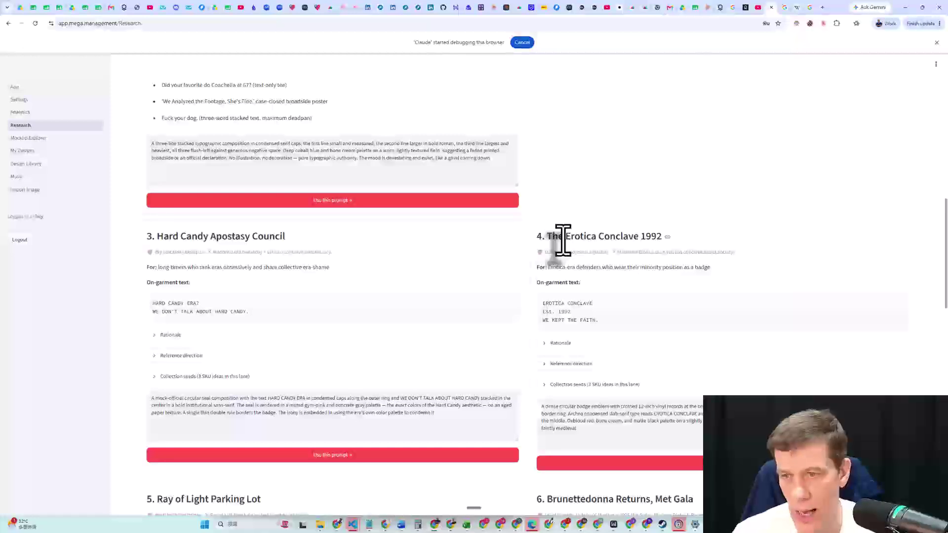
pyautogui.scroll(-5, 564, 240)
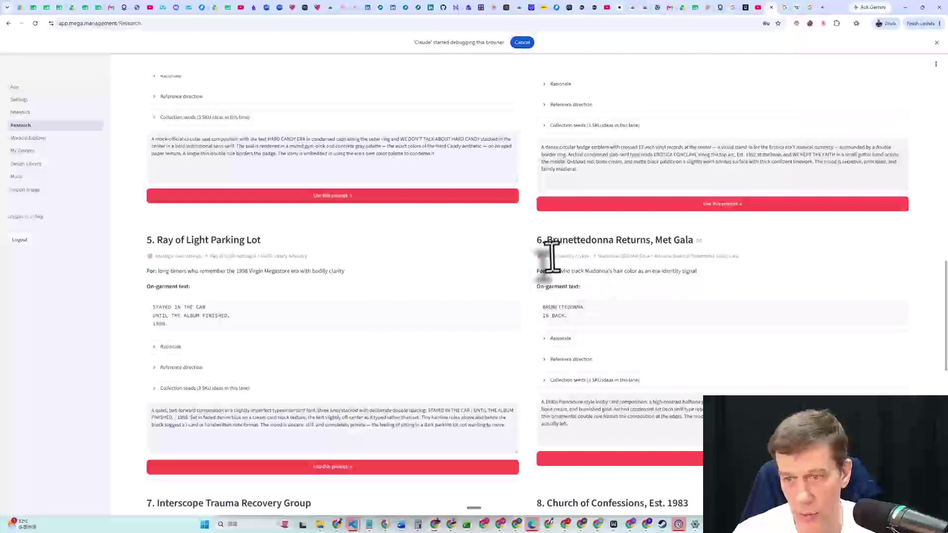
pyautogui.moveTo(544, 272); pyautogui.dragTo(708, 292)
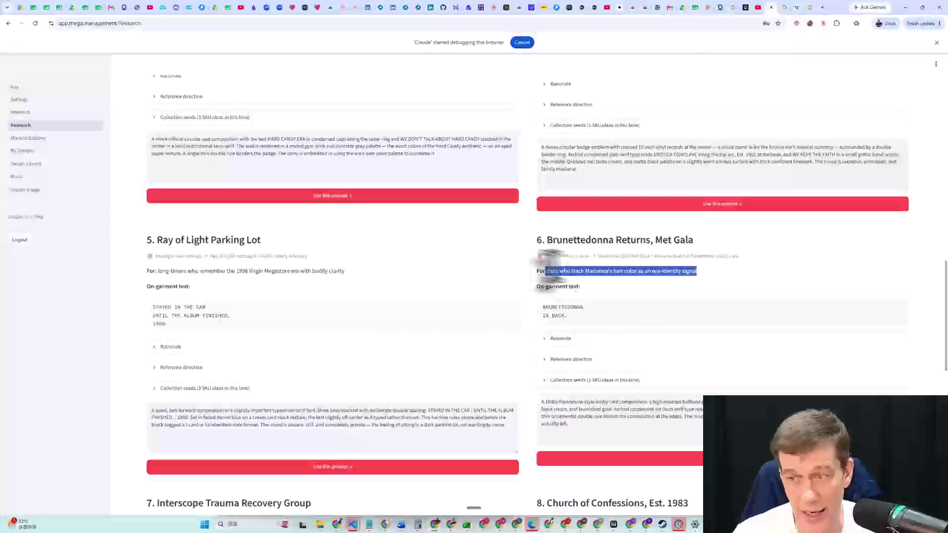
# Review territories 7 to 10, including the target audience of "Church of Confessions, Est. 1983", through to the option for generating more
pyautogui.scroll(-2, 275, 251)
pyautogui.scroll(-2, 274, 250)
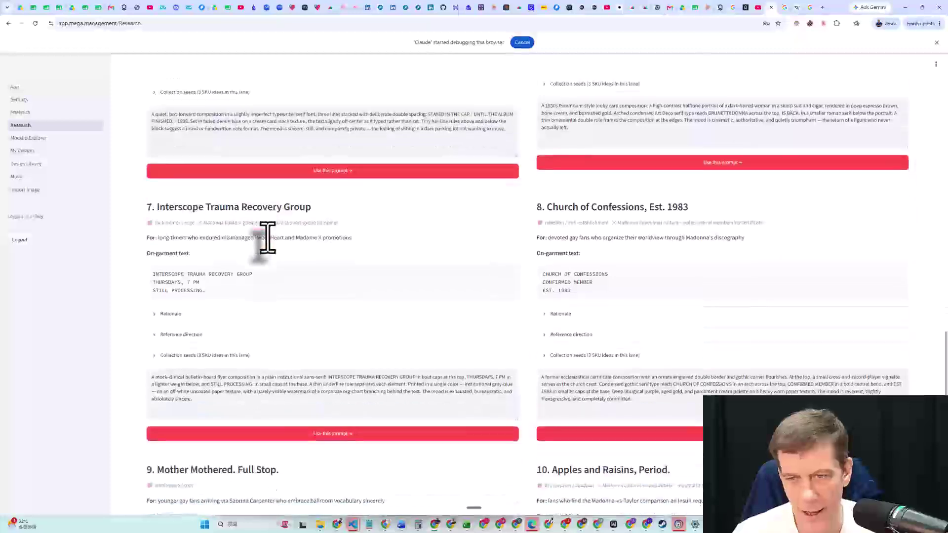
pyautogui.moveTo(553, 210); pyautogui.dragTo(645, 217)
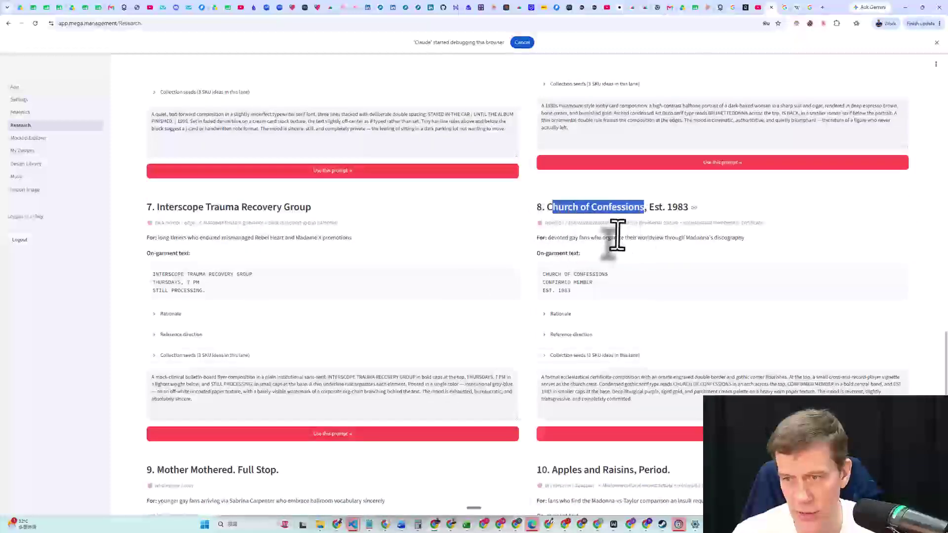
pyautogui.click(576, 231)
pyautogui.moveTo(552, 226); pyautogui.dragTo(744, 242)
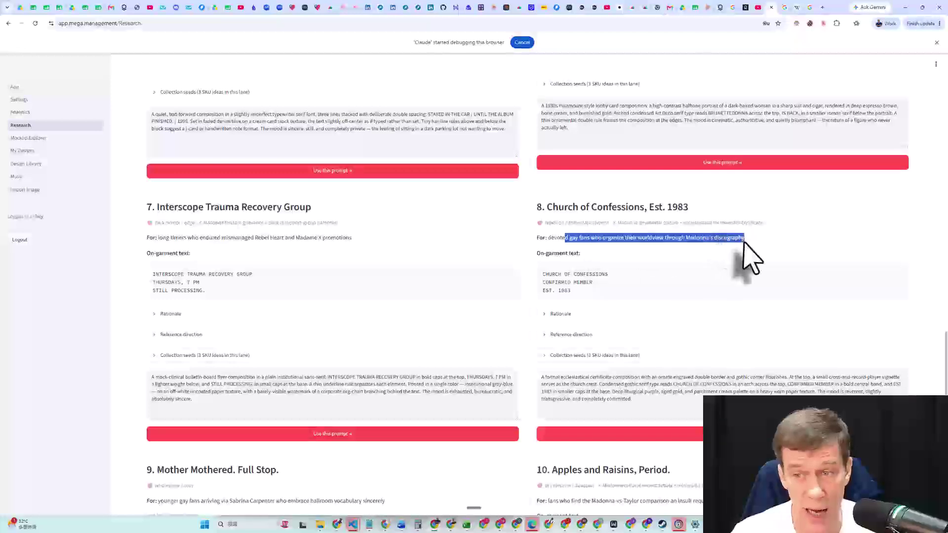
pyautogui.scroll(-4, 687, 258)
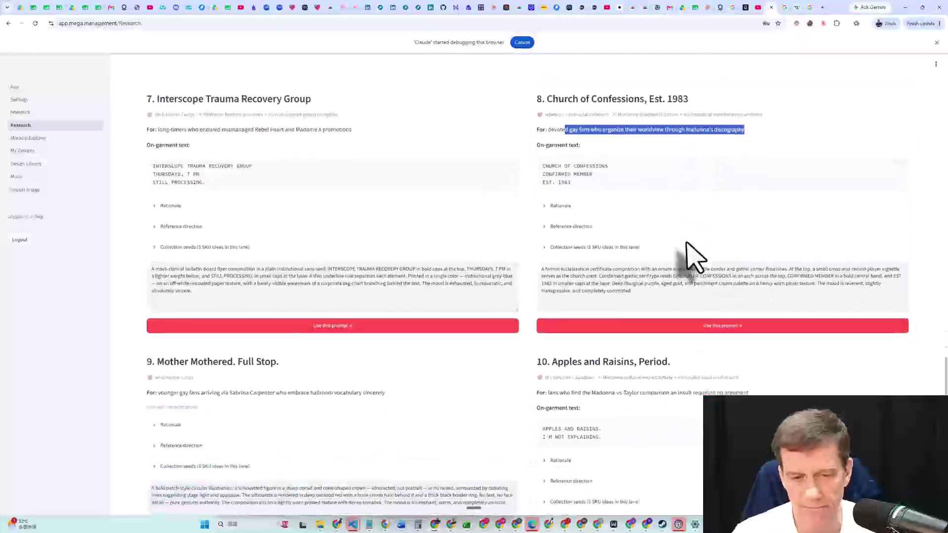
pyautogui.scroll(-2, 691, 258)
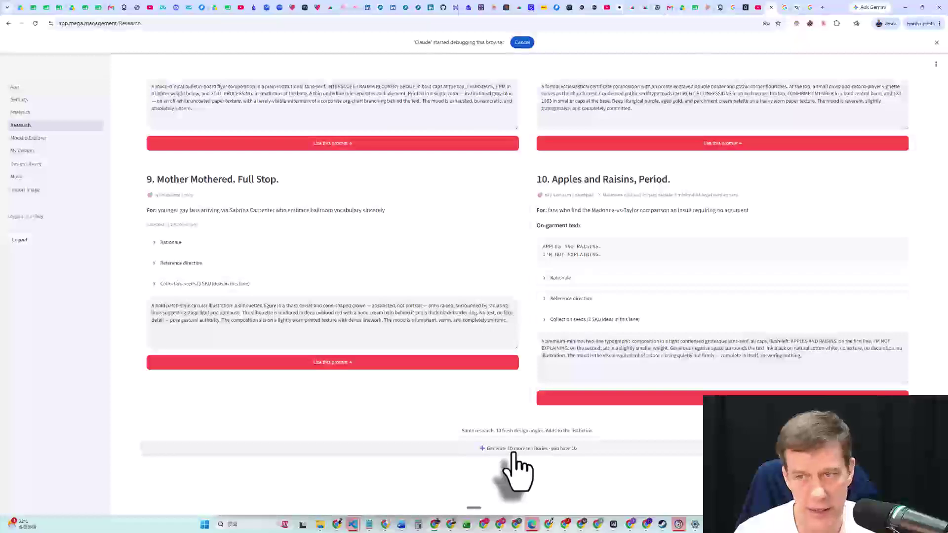
# Open the Idea Catalog for madonna and examine its source line and the Phase 1B, 1C and 2 explanations in "How to read this catalog"
pyautogui.scroll(6, 474, 371)
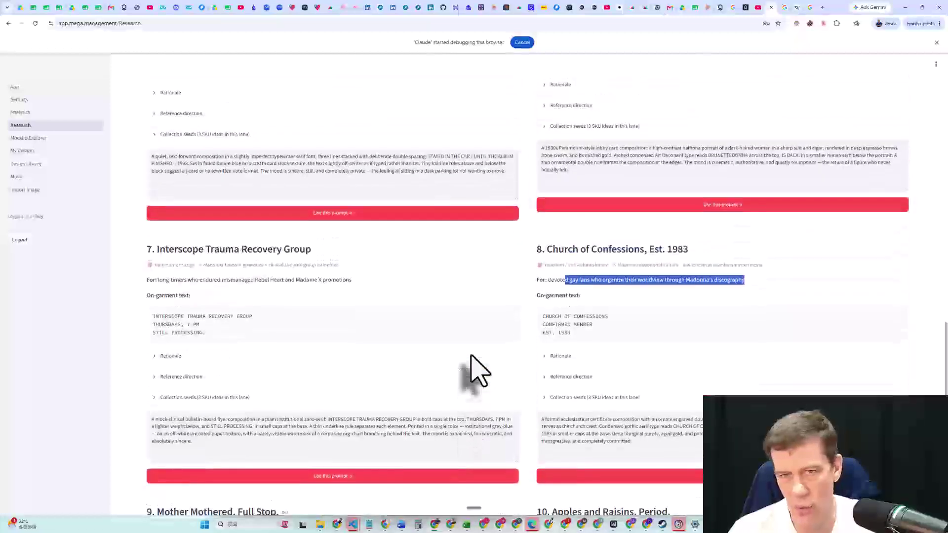
pyautogui.scroll(6, 475, 370)
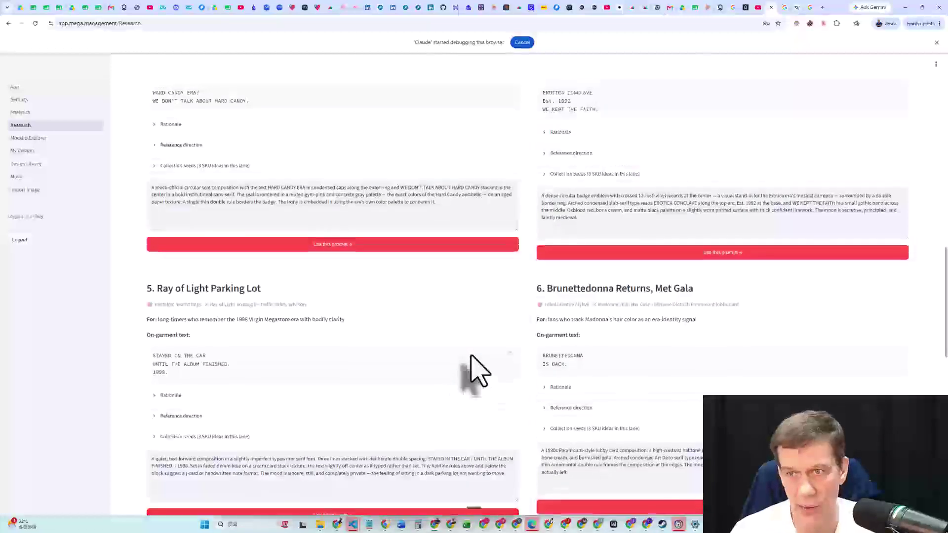
pyautogui.scroll(15, 471, 371)
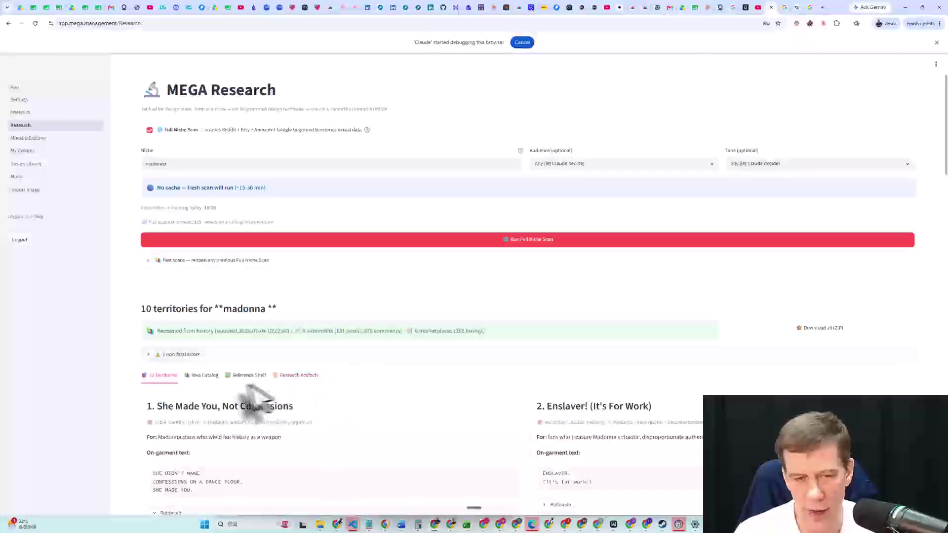
pyautogui.click(209, 384)
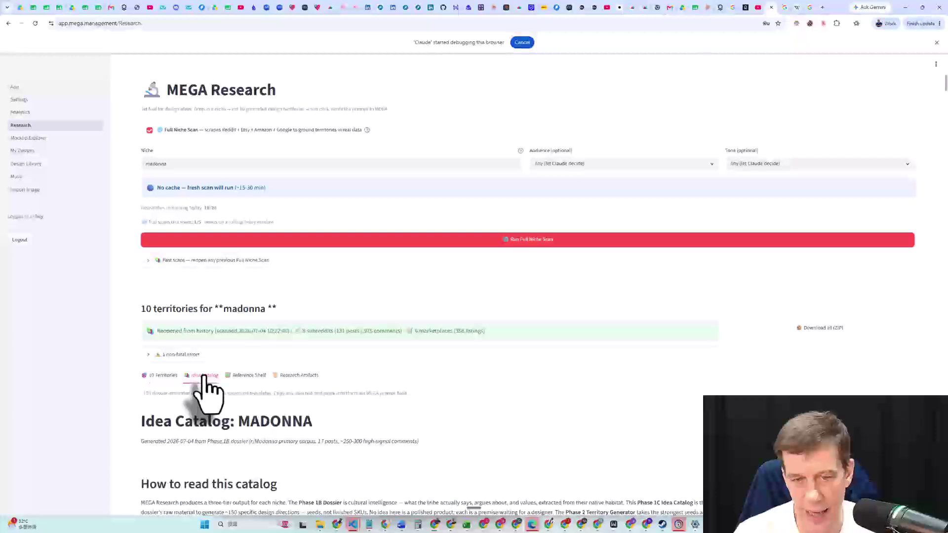
pyautogui.scroll(-3, 203, 377)
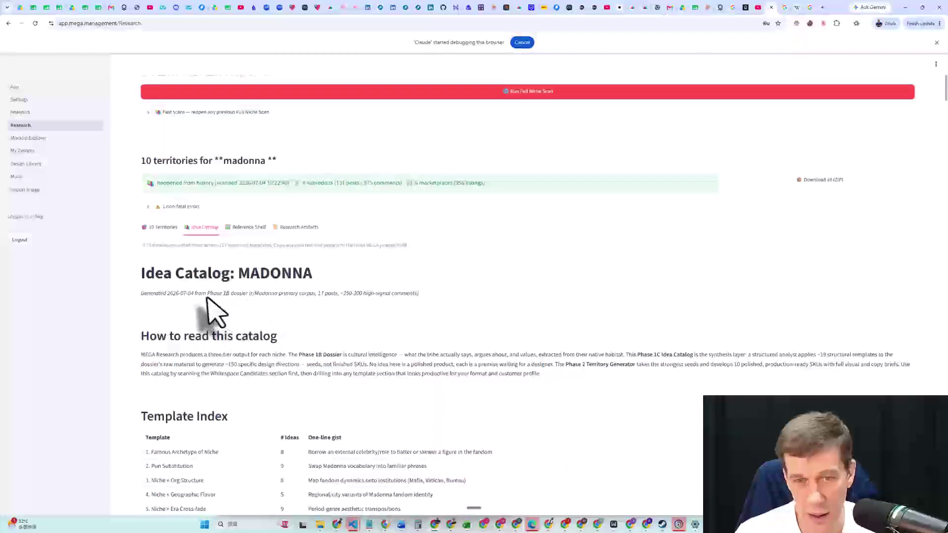
pyautogui.moveTo(206, 293); pyautogui.dragTo(425, 307)
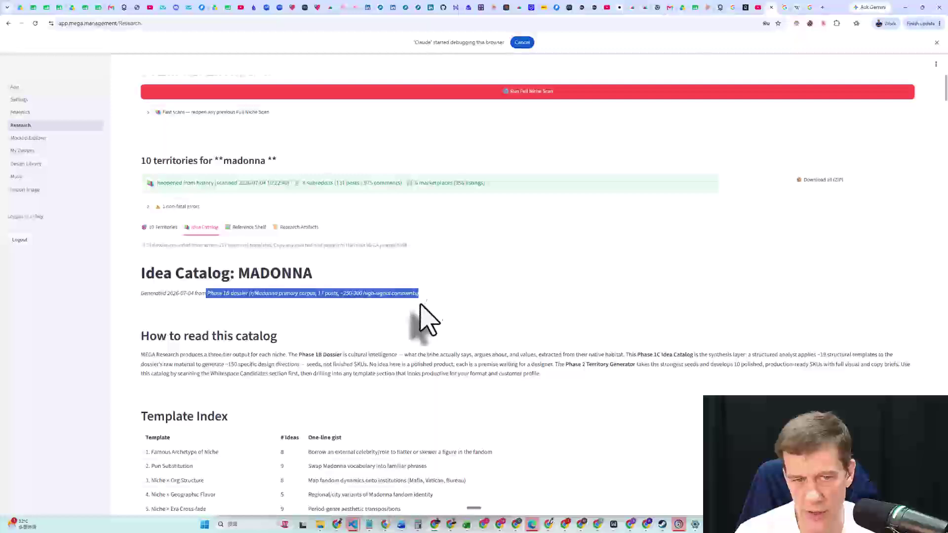
pyautogui.moveTo(287, 355); pyautogui.dragTo(344, 353)
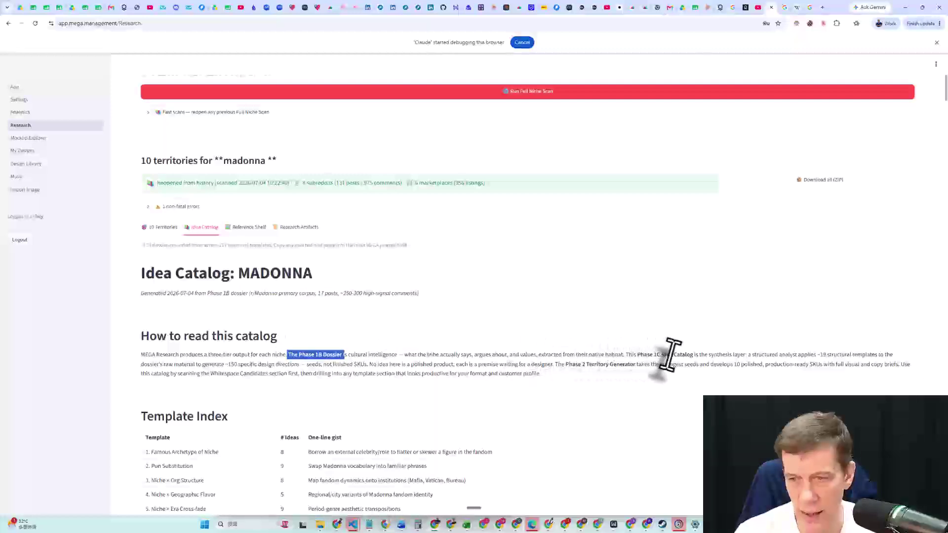
pyautogui.moveTo(667, 354); pyautogui.dragTo(689, 354)
pyautogui.moveTo(585, 365); pyautogui.dragTo(630, 364)
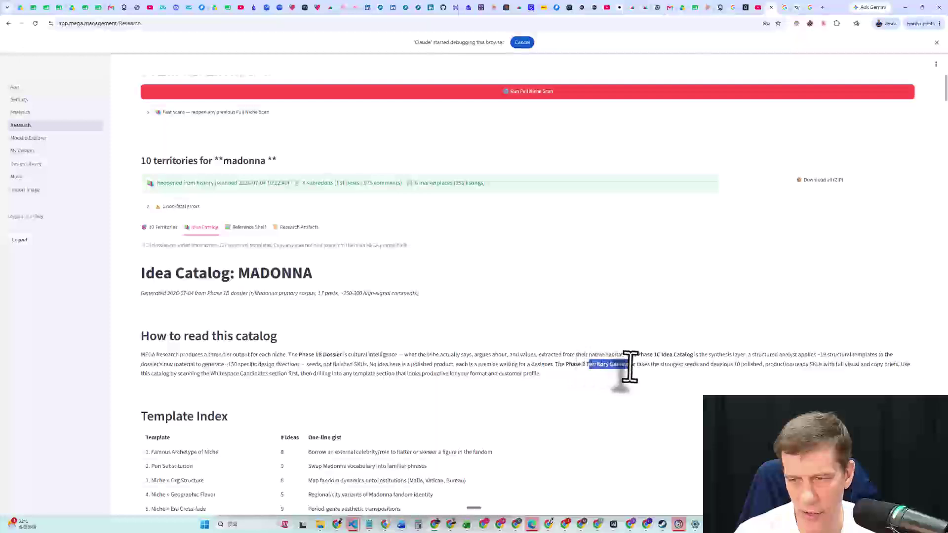
pyautogui.moveTo(301, 355); pyautogui.dragTo(348, 354)
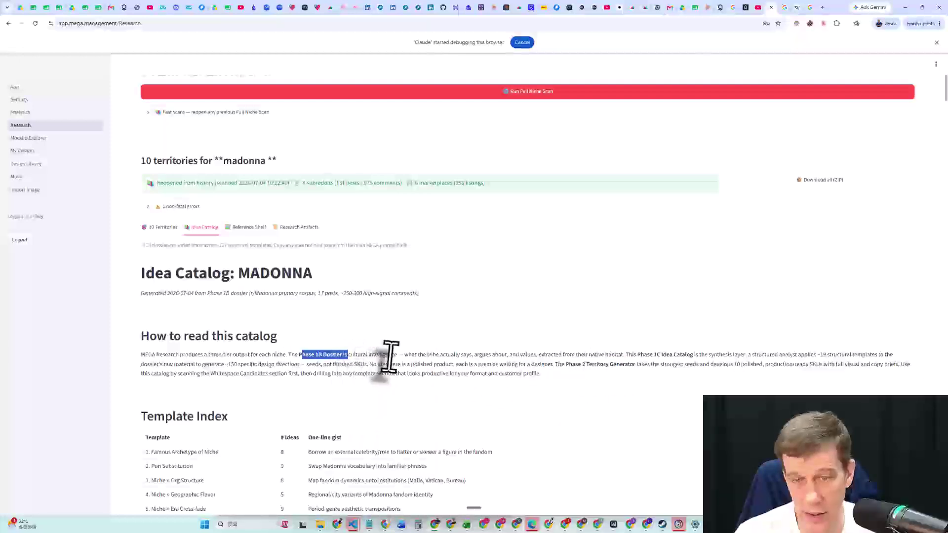
# Open the Research Artifacts and read the Niche Dossier's Niche Profile and Inside Jokes & Cultural Touchstones sections
pyautogui.click(300, 227)
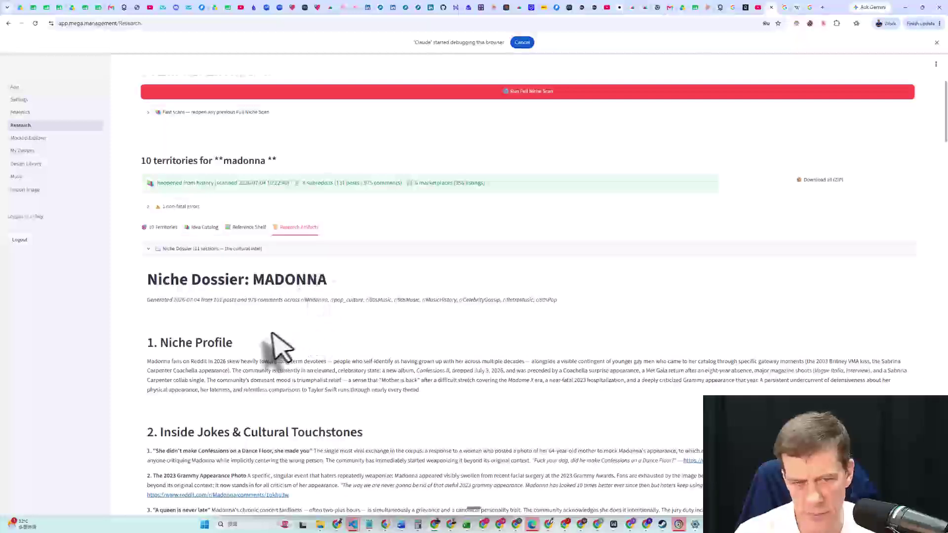
pyautogui.scroll(-2, 276, 348)
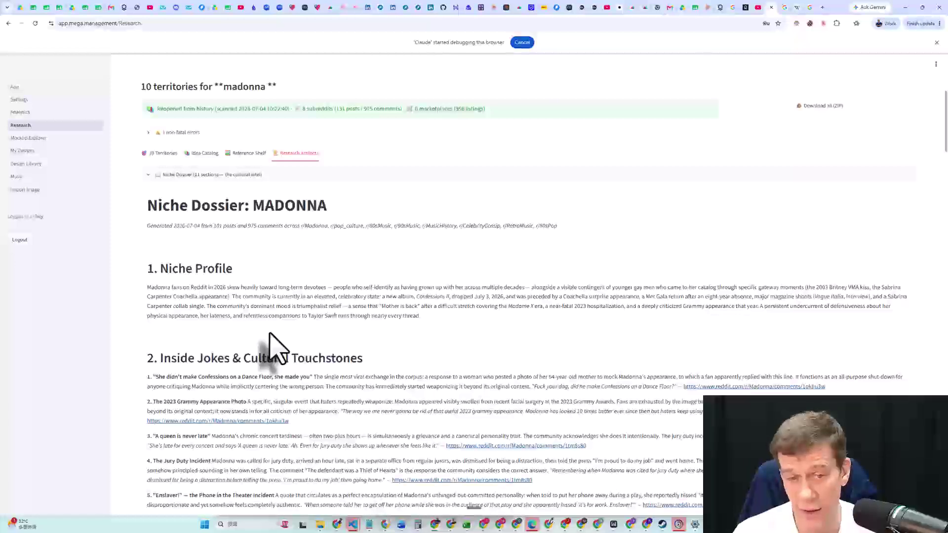
pyautogui.scroll(-2, 276, 347)
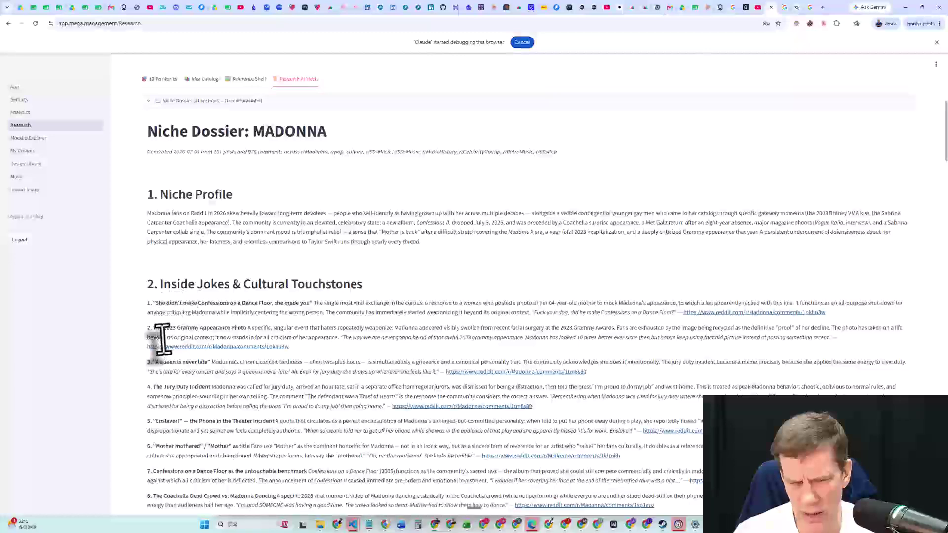
pyautogui.scroll(-7, 254, 302)
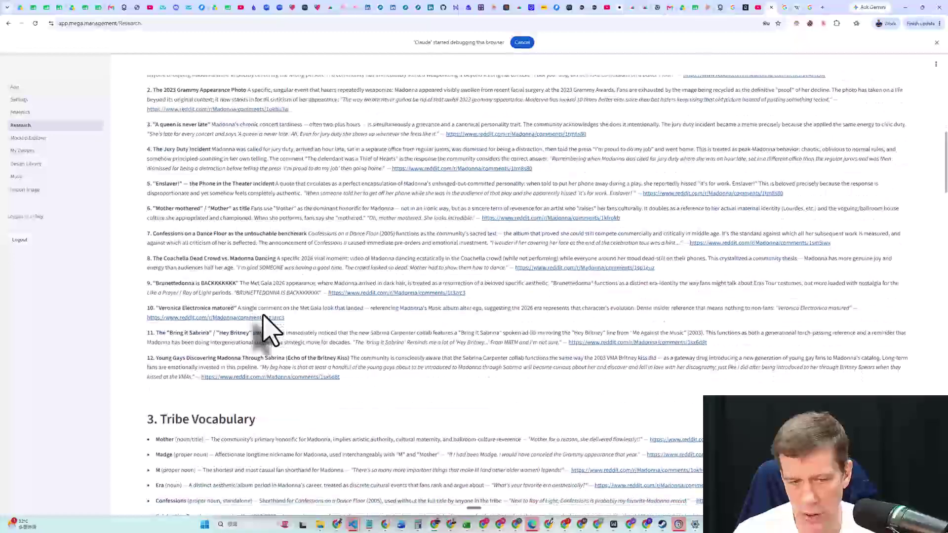
# Examine the dossier's Tribe Vocabulary, focusing on the terms "Madge", "Celebration Tour" and "the SEX book"
pyautogui.scroll(-1, 266, 328)
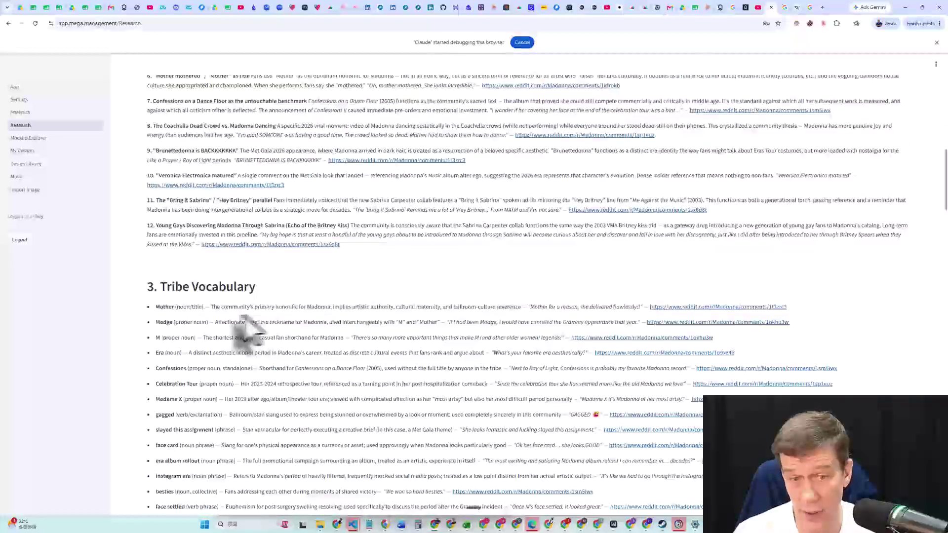
pyautogui.moveTo(157, 325); pyautogui.dragTo(169, 324)
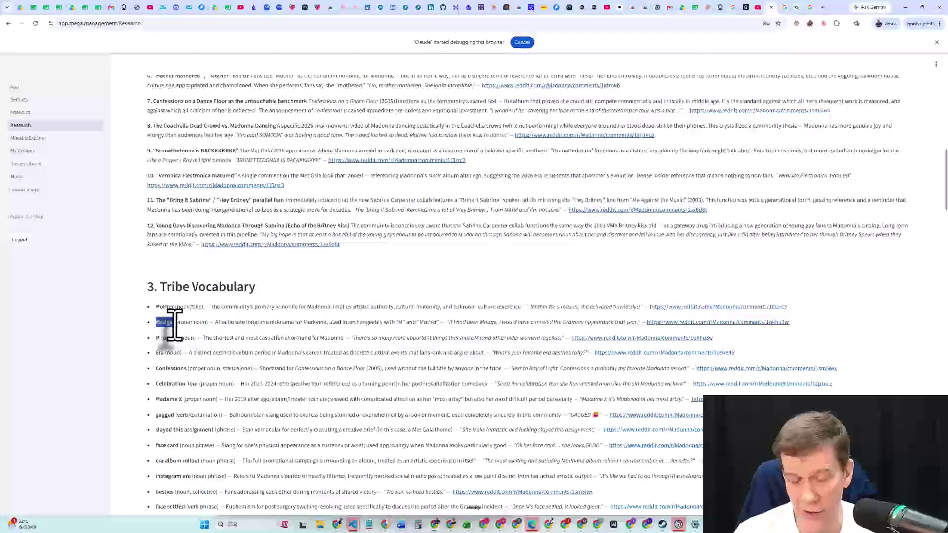
pyautogui.scroll(-2, 174, 325)
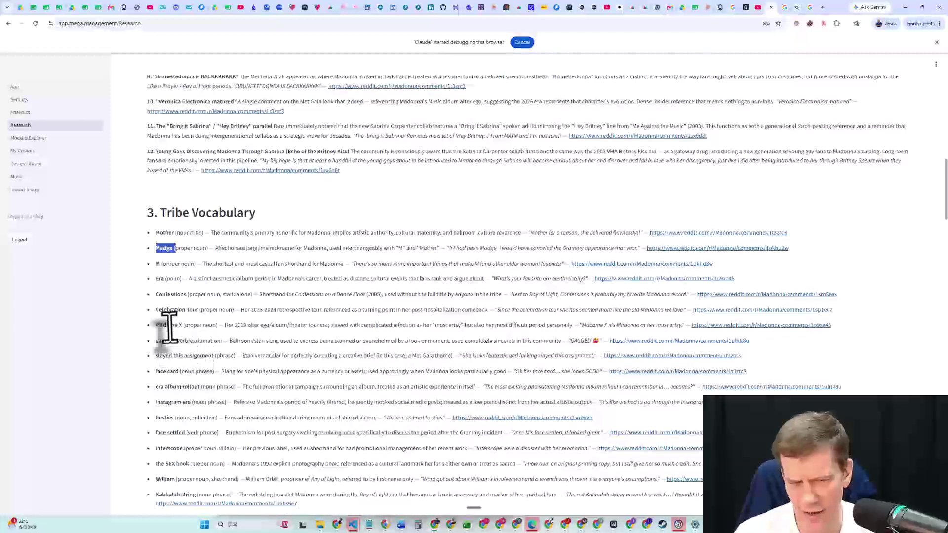
pyautogui.scroll(-2, 178, 322)
pyautogui.moveTo(163, 236); pyautogui.dragTo(189, 235)
pyautogui.scroll(-2, 198, 271)
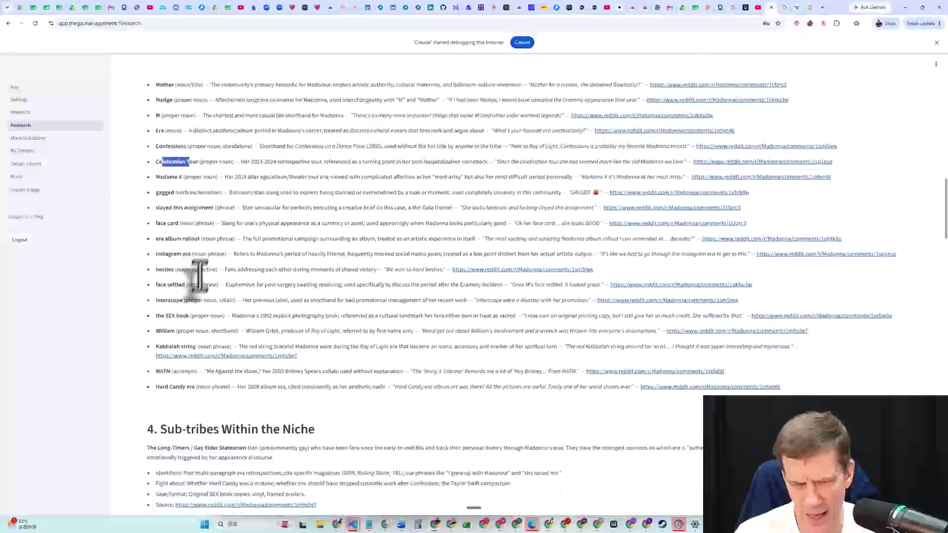
pyautogui.moveTo(156, 316); pyautogui.dragTo(205, 318)
# Review dossier sections 4 to 8, from Sub-tribes Within the Niche through Recurring Memes to Visual Aesthetic Markers
pyautogui.scroll(-3, 202, 318)
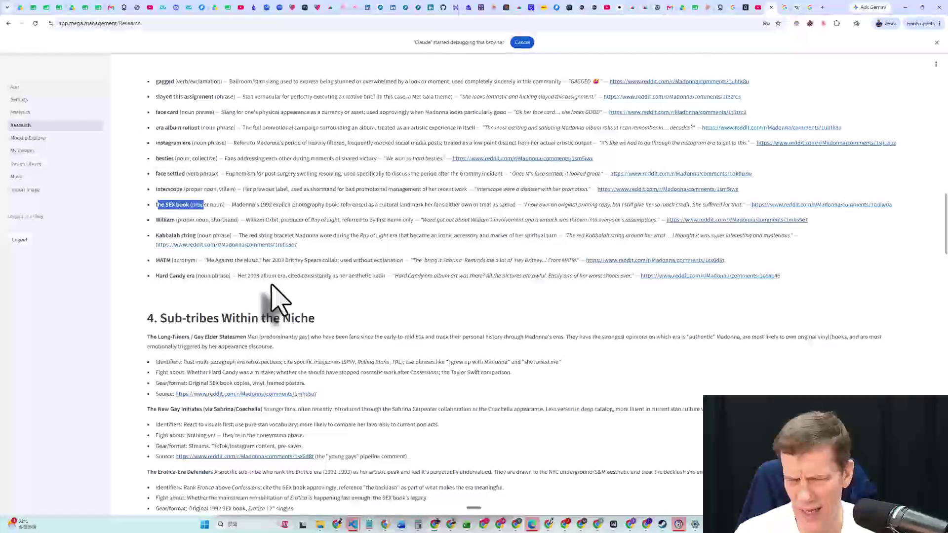
pyautogui.scroll(-3, 273, 298)
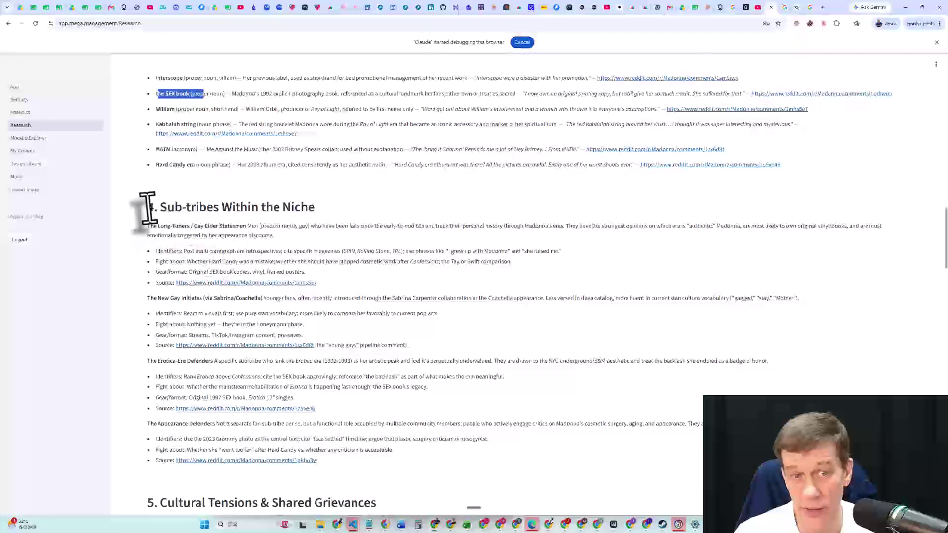
pyautogui.moveTo(153, 207); pyautogui.dragTo(232, 210)
pyautogui.scroll(-5, 260, 296)
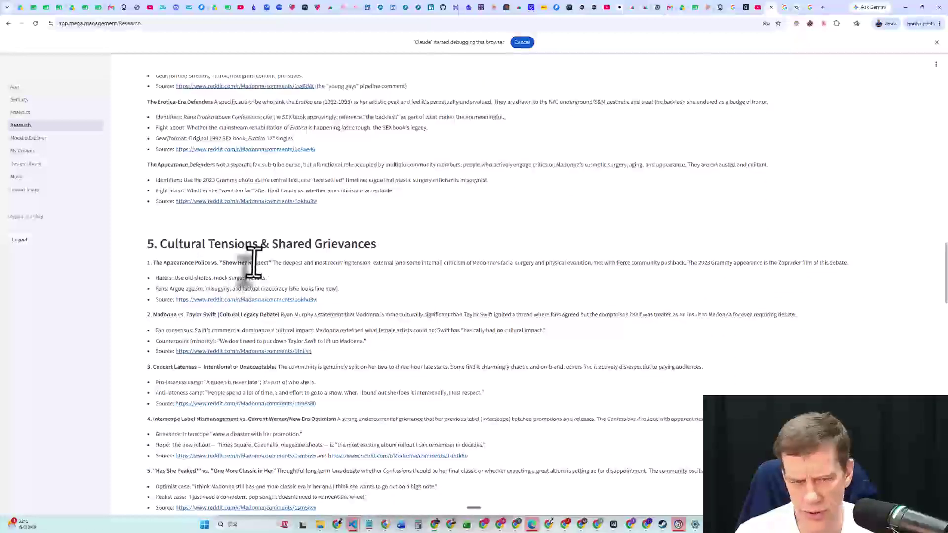
pyautogui.scroll(-9, 254, 262)
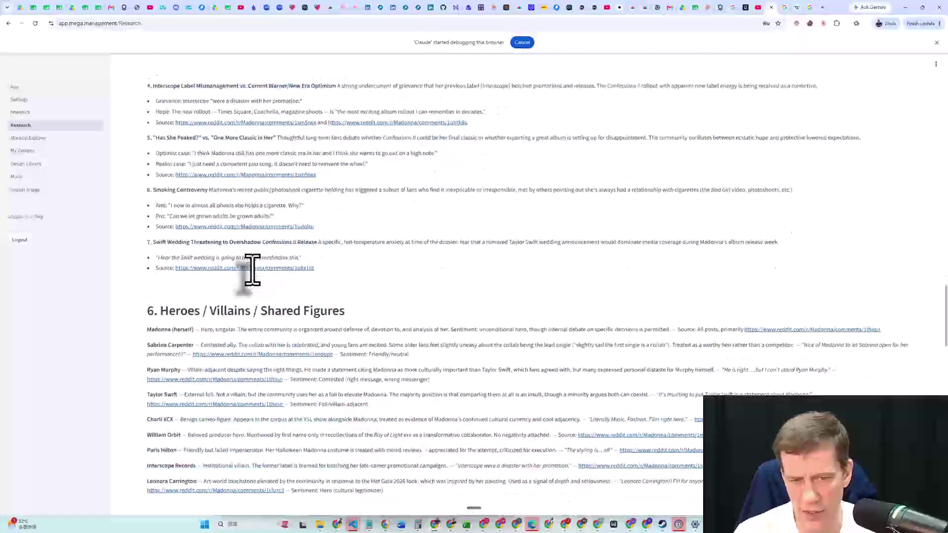
pyautogui.scroll(-8, 252, 270)
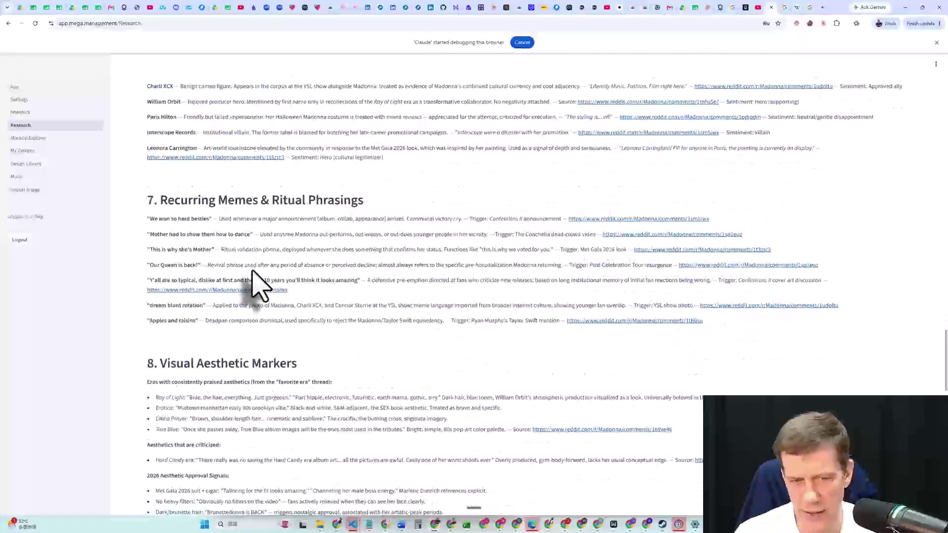
# Examine the One-Liner Design Candidates and the Trend Trajectory entries on the Sabrina Carpenter collab and the Taylor Swift comparisons
pyautogui.scroll(-5, 256, 286)
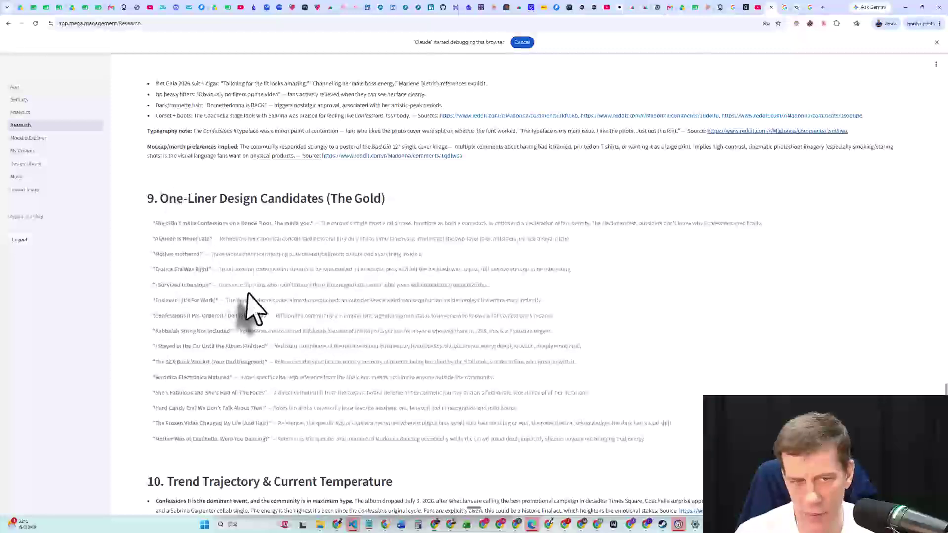
pyautogui.scroll(-2, 254, 308)
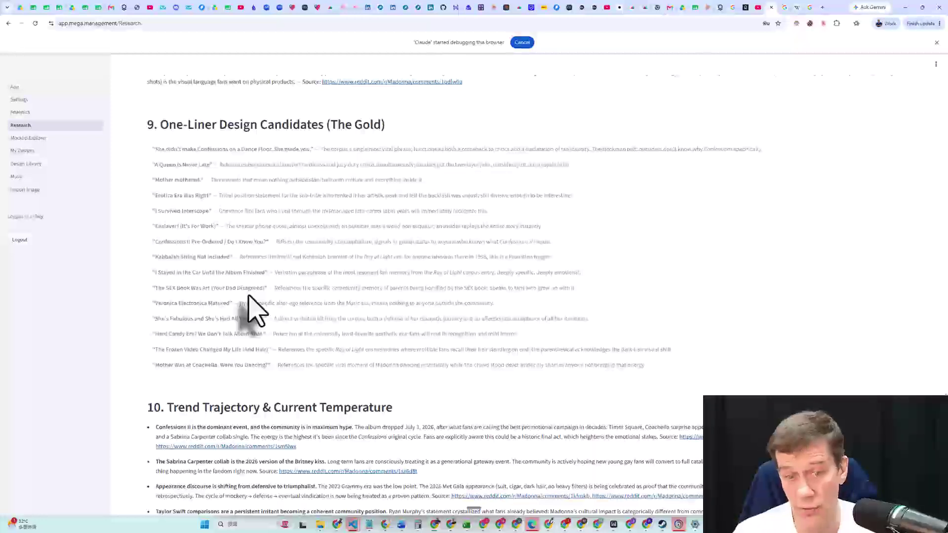
pyautogui.scroll(-3, 255, 311)
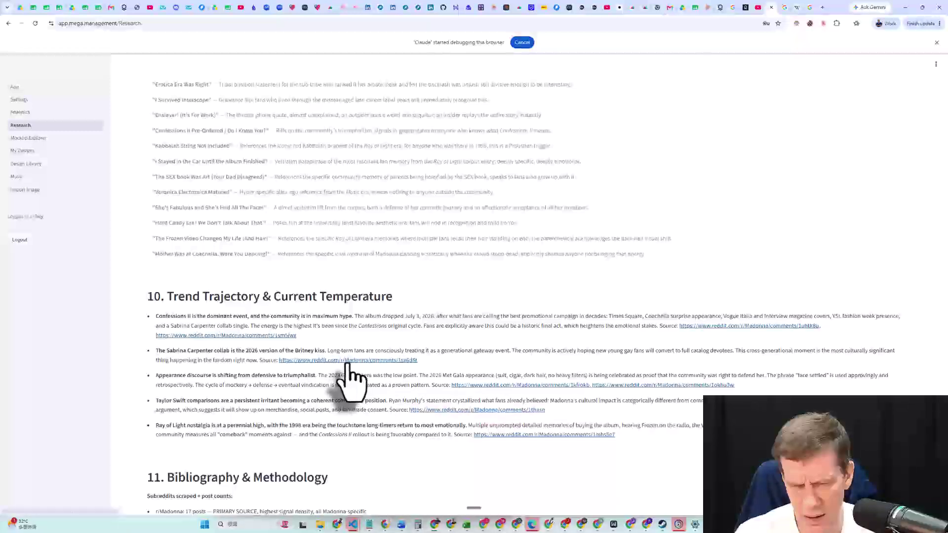
pyautogui.moveTo(158, 352); pyautogui.dragTo(323, 352)
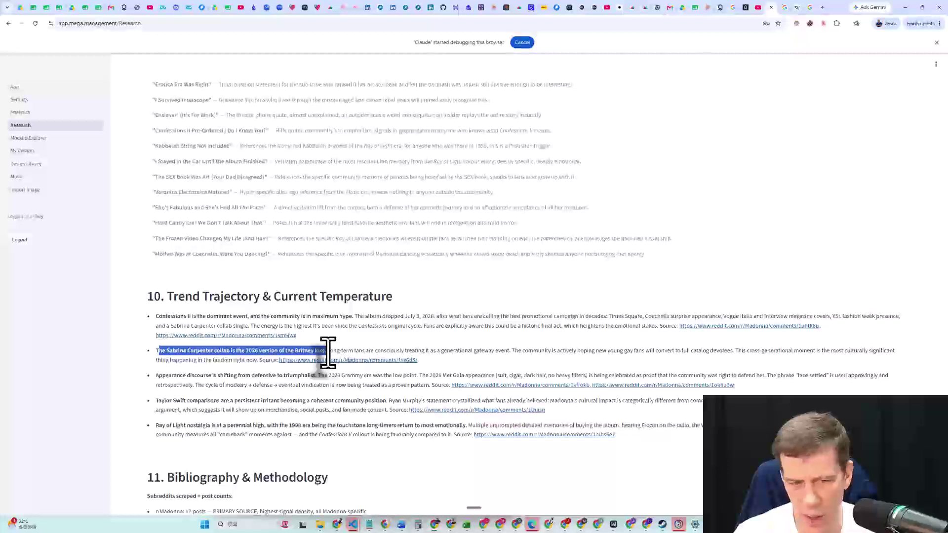
pyautogui.moveTo(327, 353); pyautogui.dragTo(328, 352)
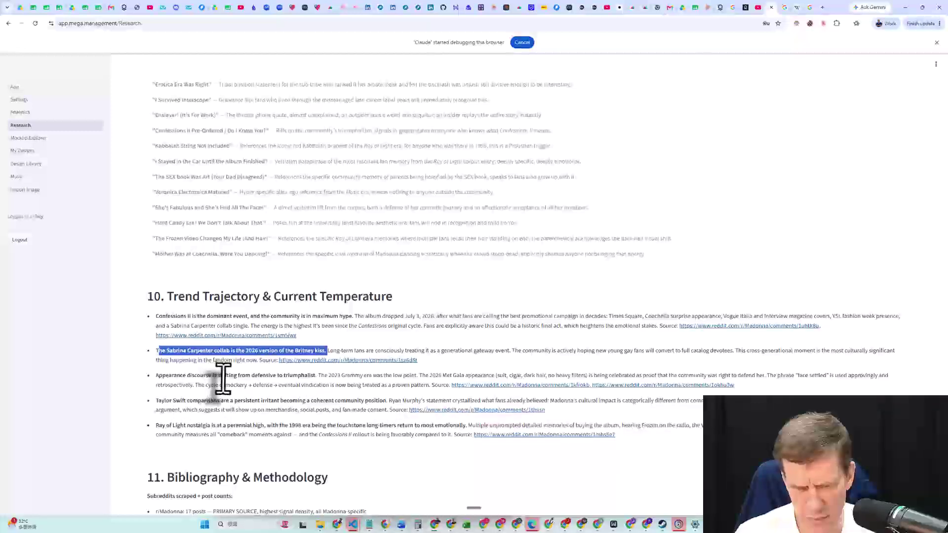
pyautogui.scroll(-2, 223, 379)
pyautogui.moveTo(162, 327); pyautogui.dragTo(304, 346)
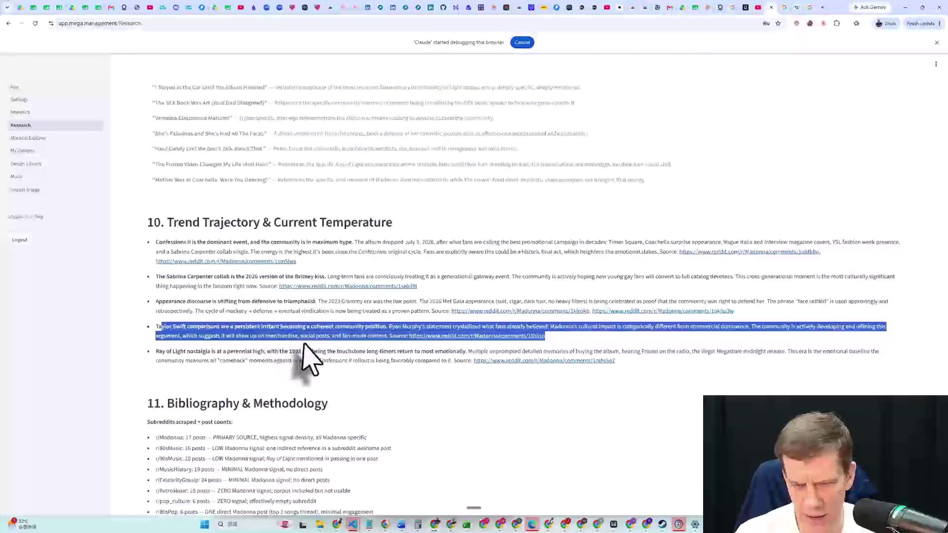
pyautogui.click(309, 344)
# Look over the Bibliography & Methodology section, and expand the Whitespace Map to review its uncommercialized candidates
pyautogui.scroll(-5, 318, 345)
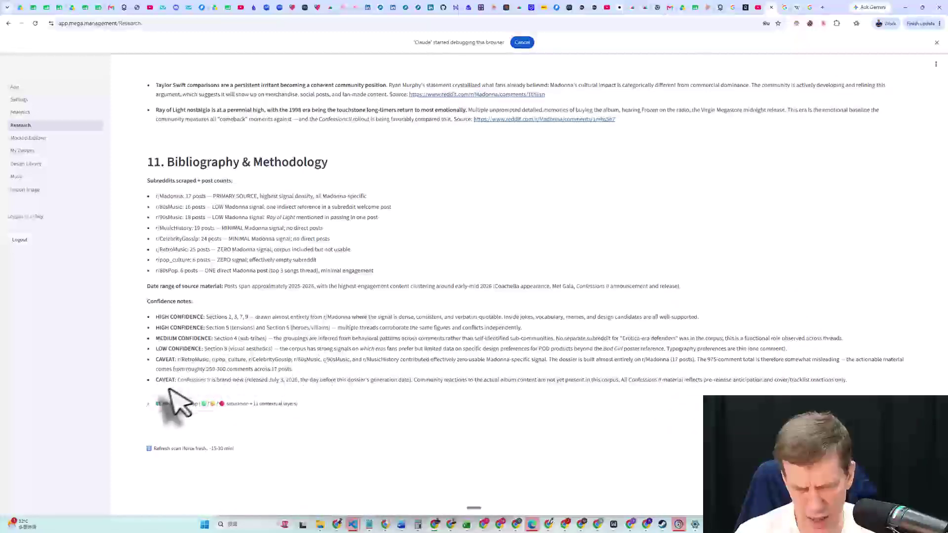
pyautogui.click(149, 405)
pyautogui.scroll(-5, 207, 375)
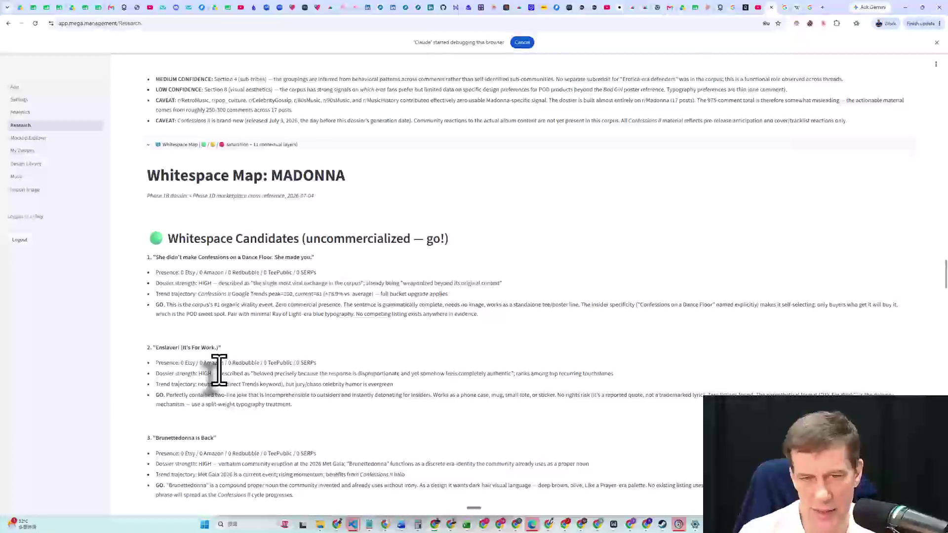
# Return to the Idea Catalog and examine the Phase 1C Idea Catalog explanation in its reading guide
pyautogui.scroll(20, 222, 380)
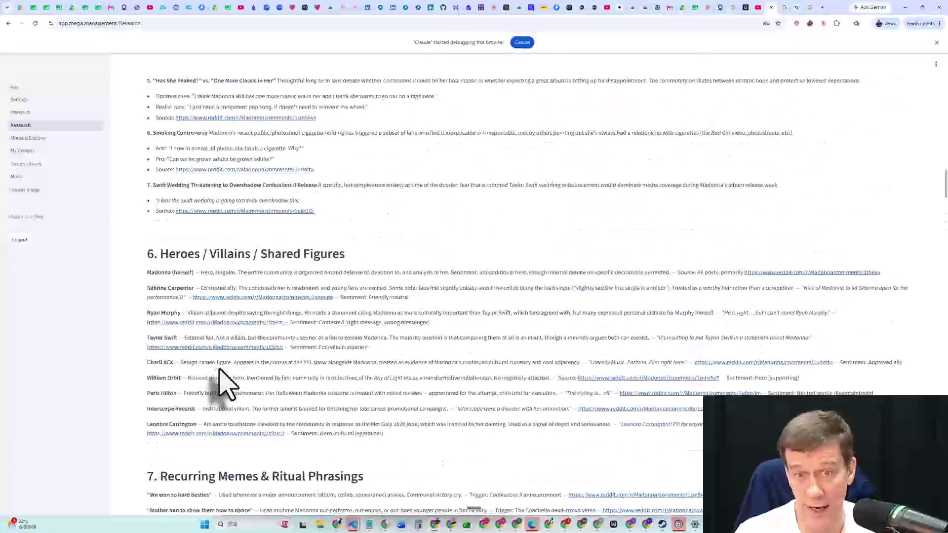
pyautogui.scroll(20, 226, 384)
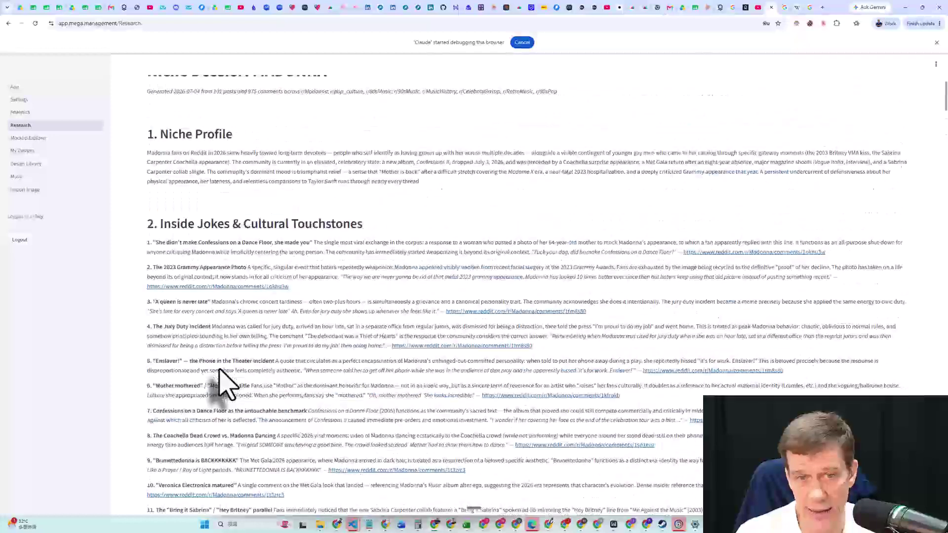
pyautogui.scroll(8, 220, 371)
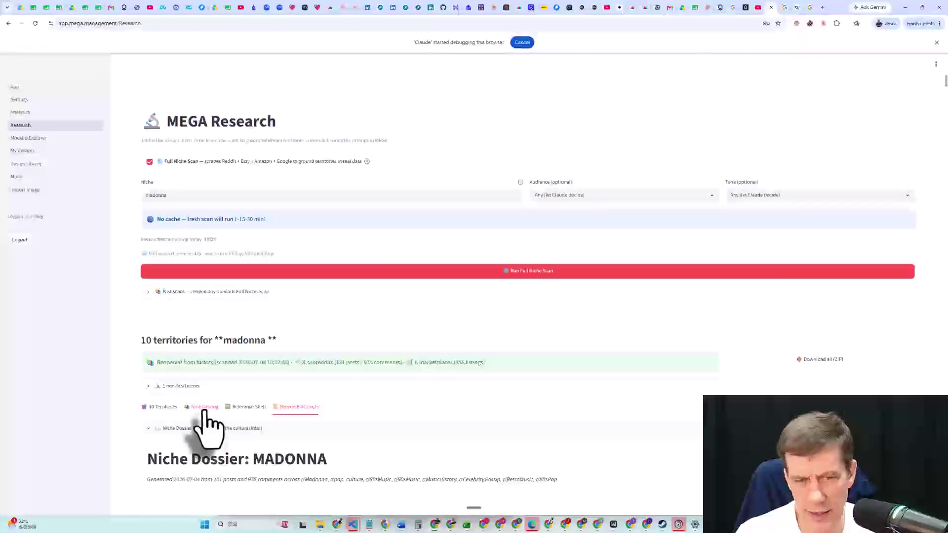
pyautogui.click(204, 410)
pyautogui.scroll(-4, 212, 394)
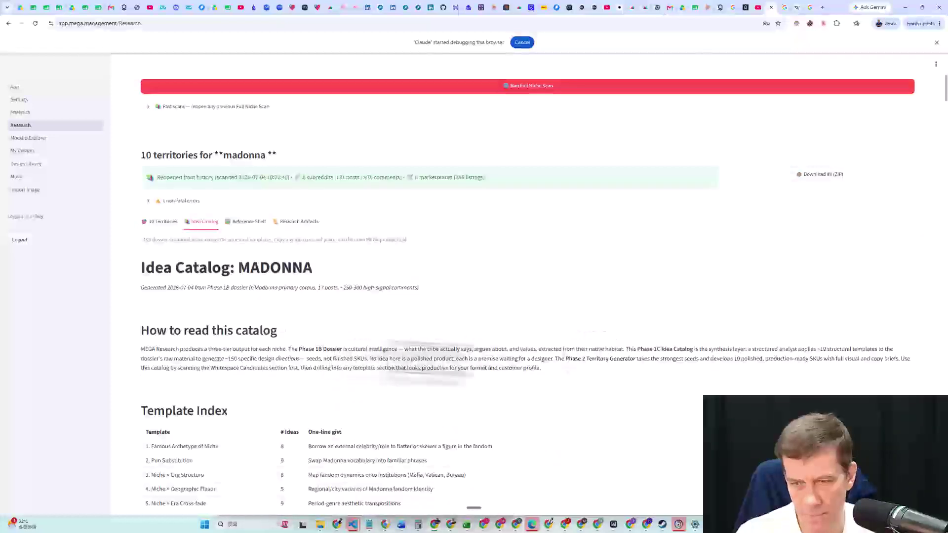
pyautogui.moveTo(640, 352); pyautogui.dragTo(719, 345)
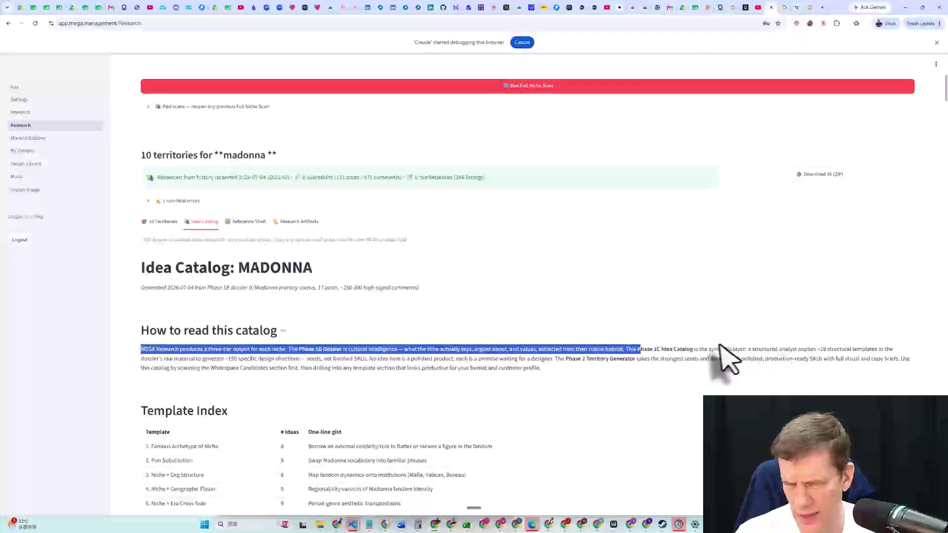
# Review the Idea Catalog's Template Index, highlighting entries such as Geographic Flavor, Sexual Innuendo, Adjacent Rival, Self-Deprecation and Wholesome Heart-Tug
pyautogui.click(722, 351)
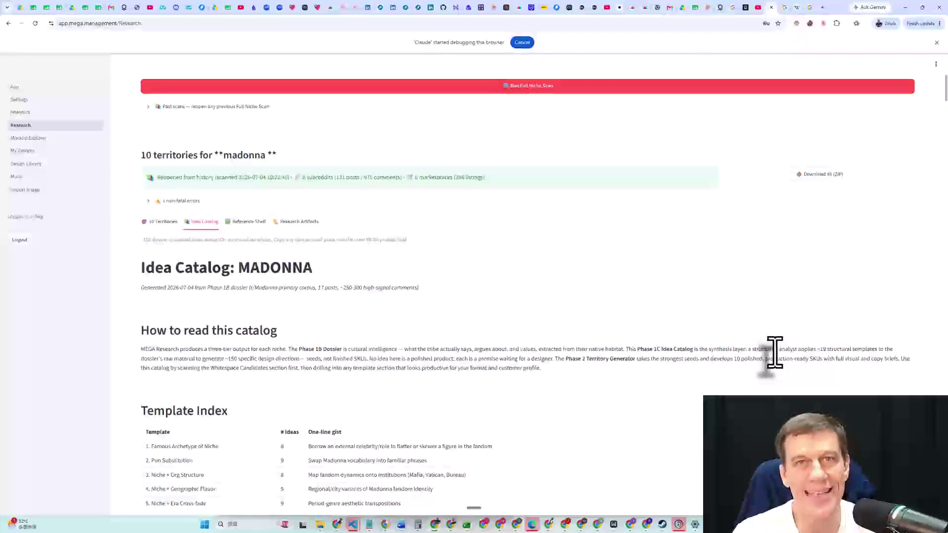
pyautogui.scroll(-1, 523, 358)
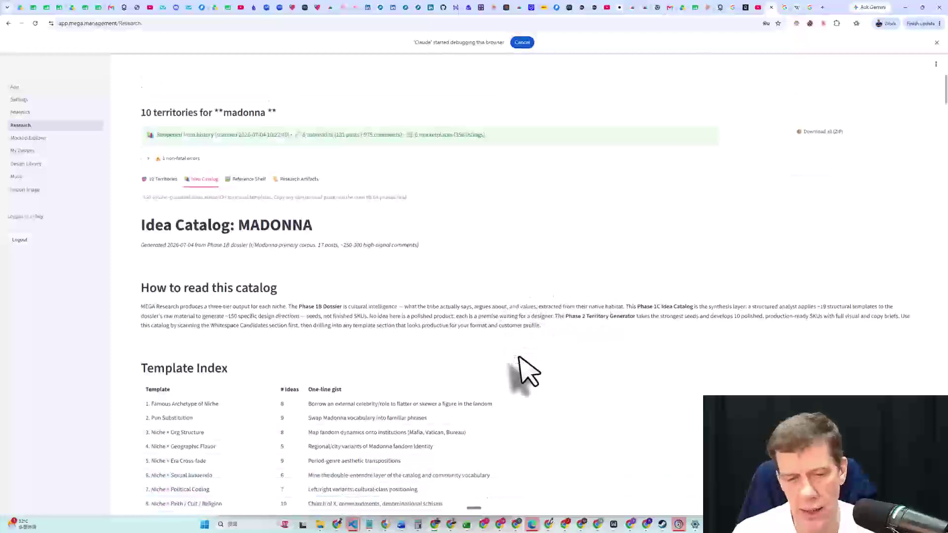
pyautogui.scroll(-5, 520, 359)
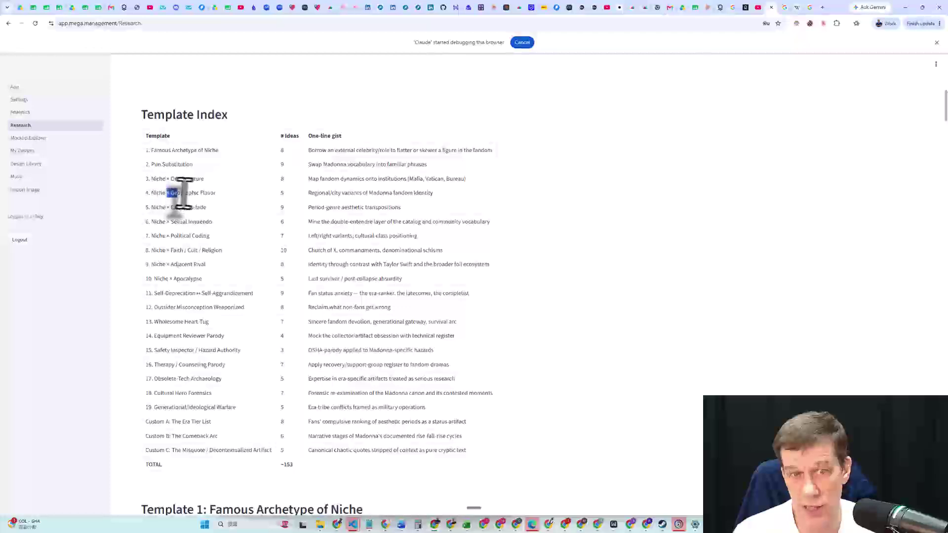
pyautogui.moveTo(166, 193); pyautogui.dragTo(208, 196)
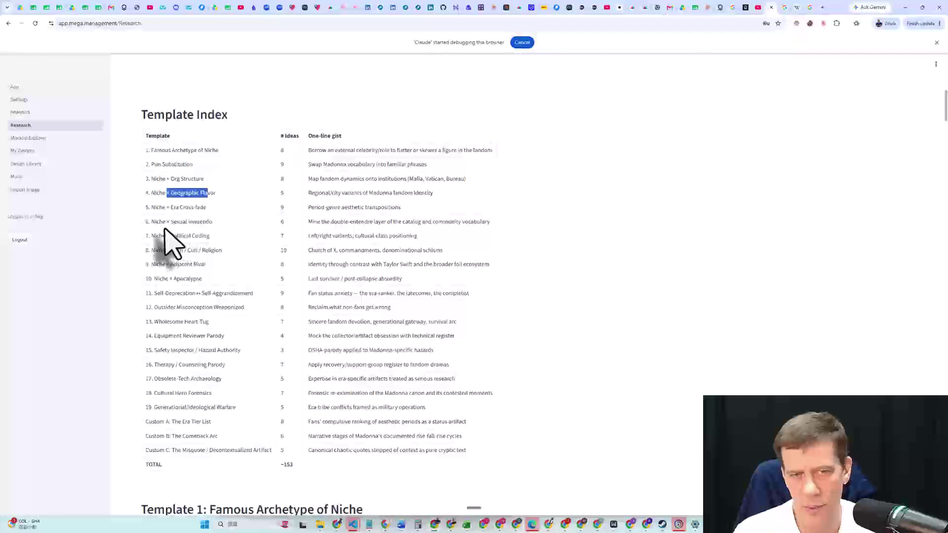
pyautogui.moveTo(166, 225); pyautogui.dragTo(208, 224)
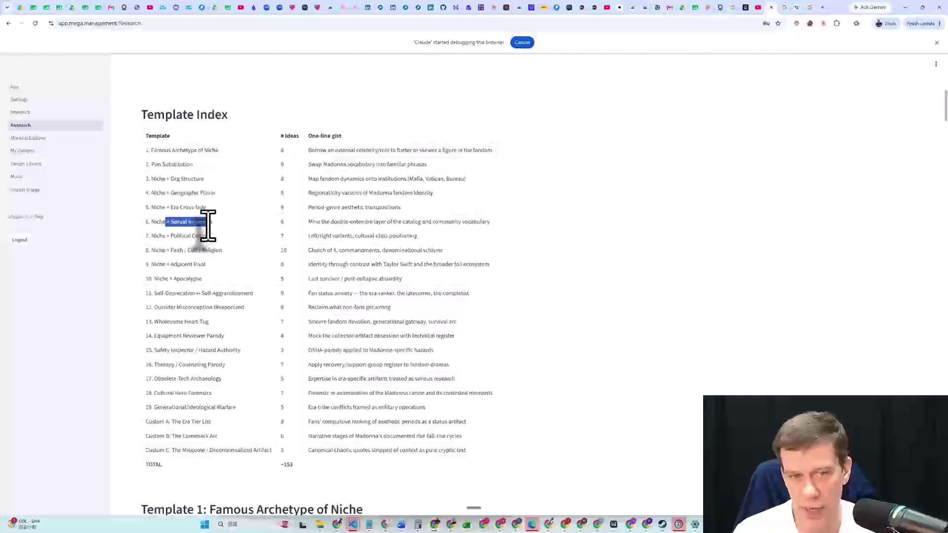
pyautogui.moveTo(170, 237); pyautogui.dragTo(208, 265)
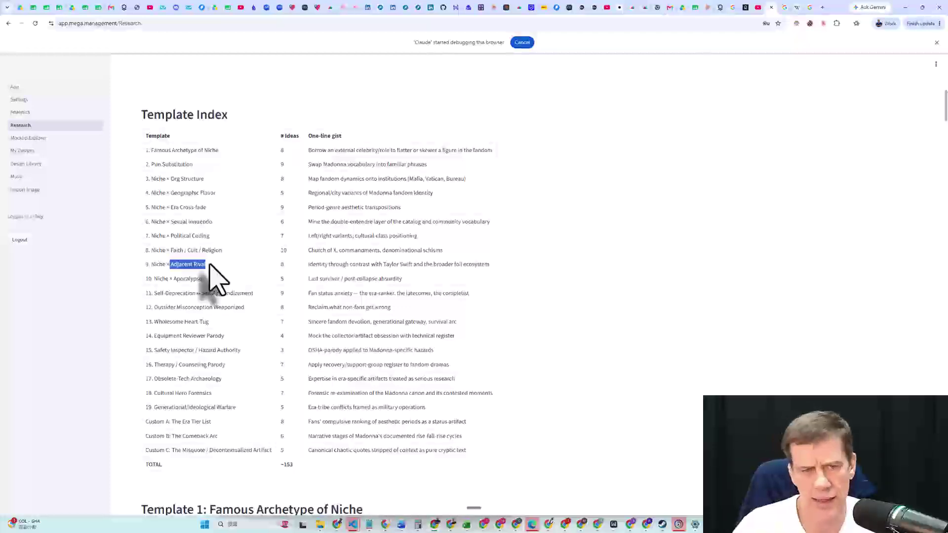
pyautogui.moveTo(154, 293); pyautogui.dragTo(251, 296)
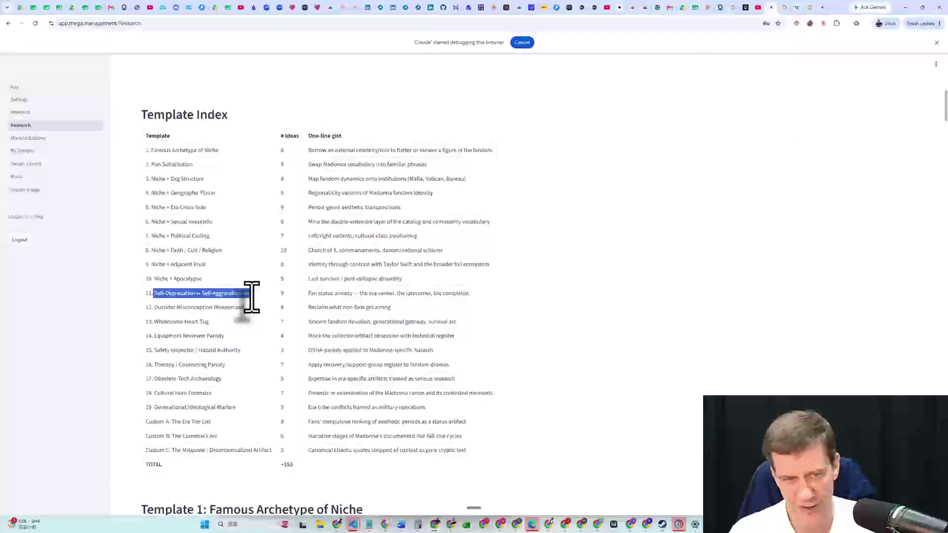
pyautogui.scroll(-2, 252, 296)
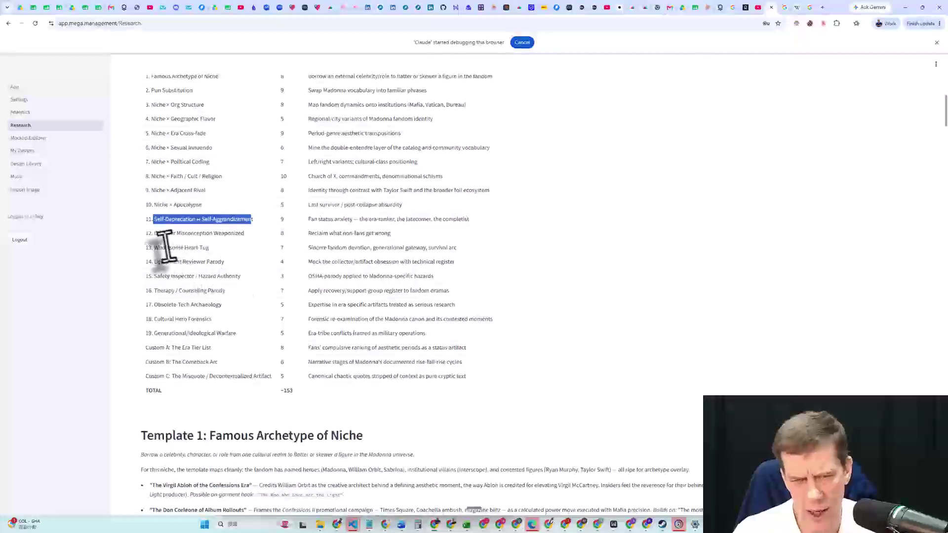
pyautogui.moveTo(150, 248); pyautogui.dragTo(230, 247)
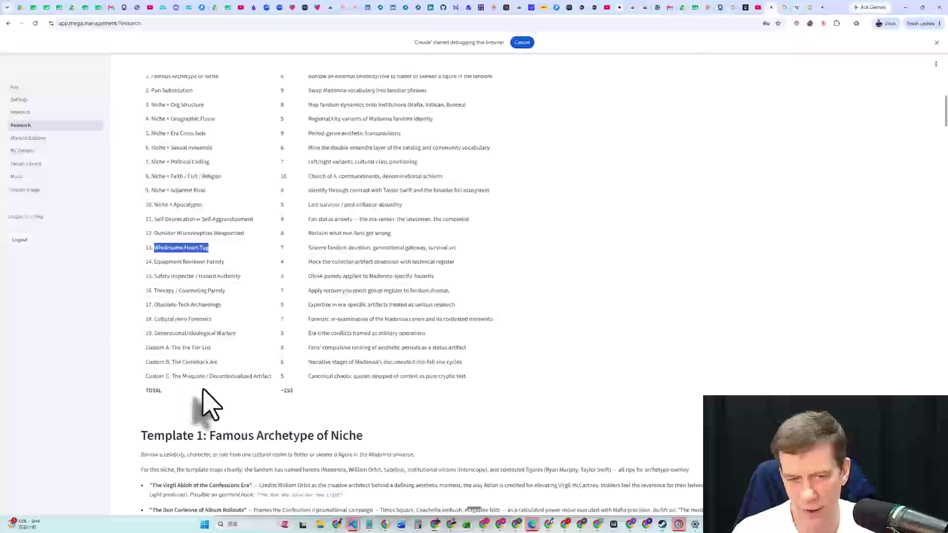
# Examine the Template 1: Famous Archetype of Niche ideas, highlighting the Johnny Cash and Rodney Dangerfield entries and the latter's Taylor Swift comparison basis
pyautogui.scroll(-3, 177, 165)
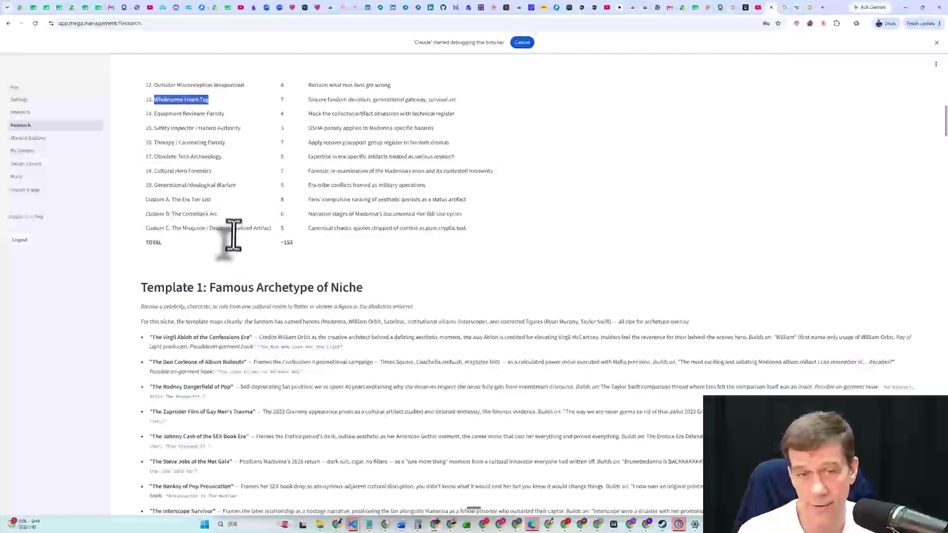
pyautogui.scroll(-2, 232, 236)
pyautogui.scroll(-2, 230, 245)
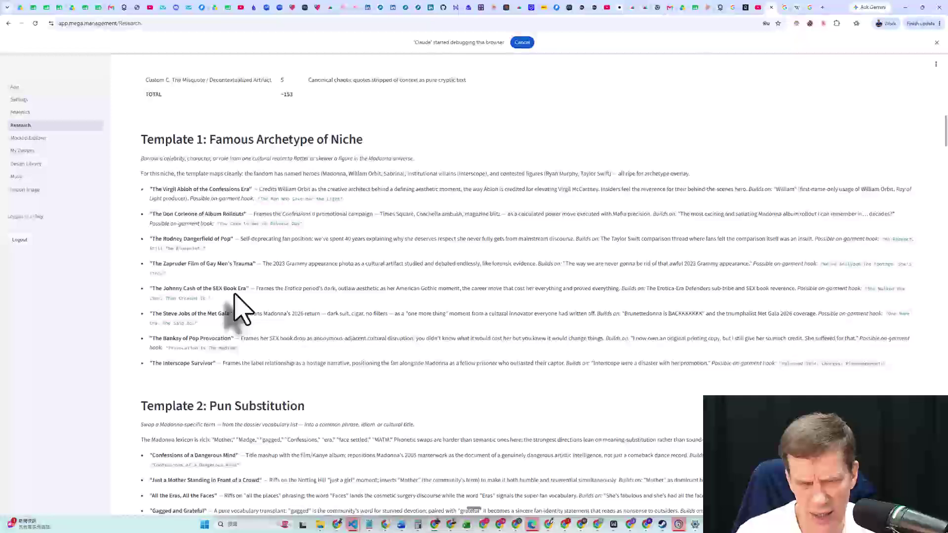
pyautogui.moveTo(148, 289); pyautogui.dragTo(246, 291)
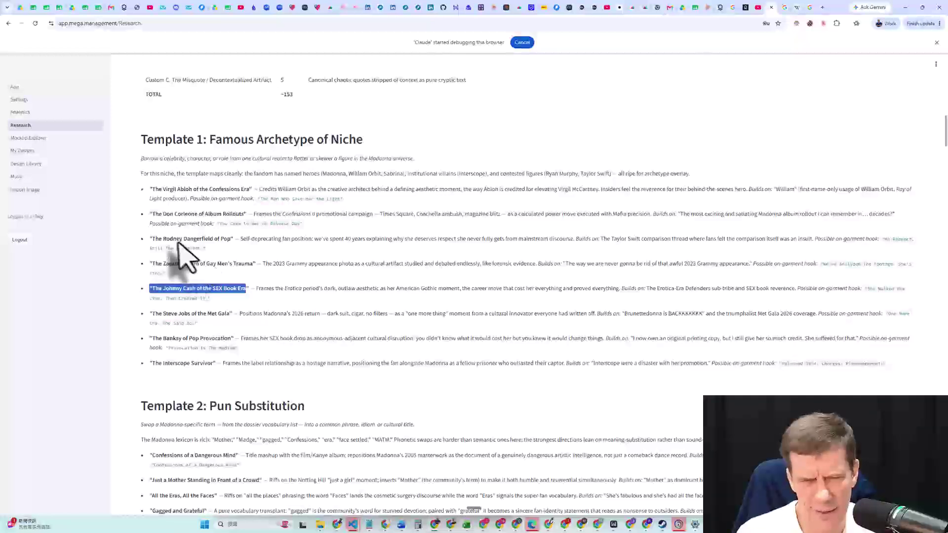
pyautogui.moveTo(149, 239); pyautogui.dragTo(232, 242)
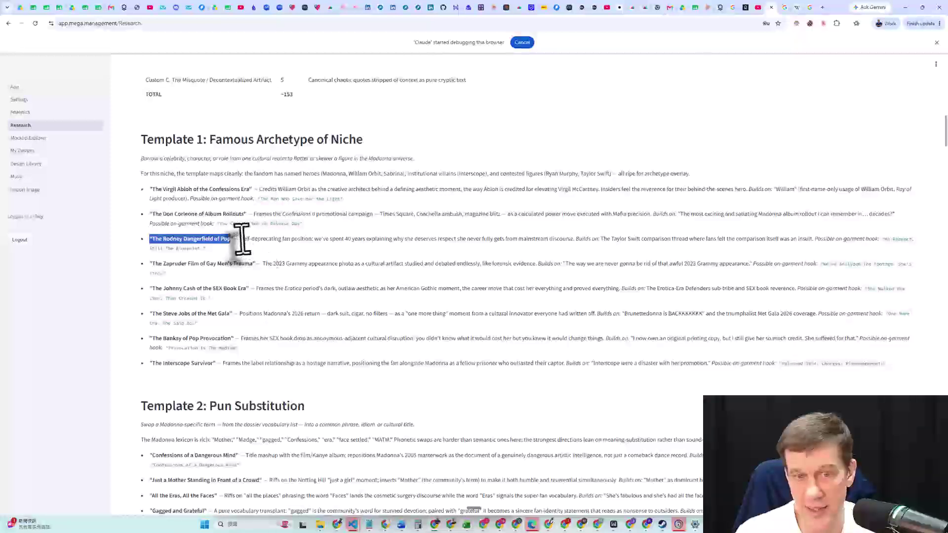
pyautogui.moveTo(242, 239); pyautogui.dragTo(673, 244)
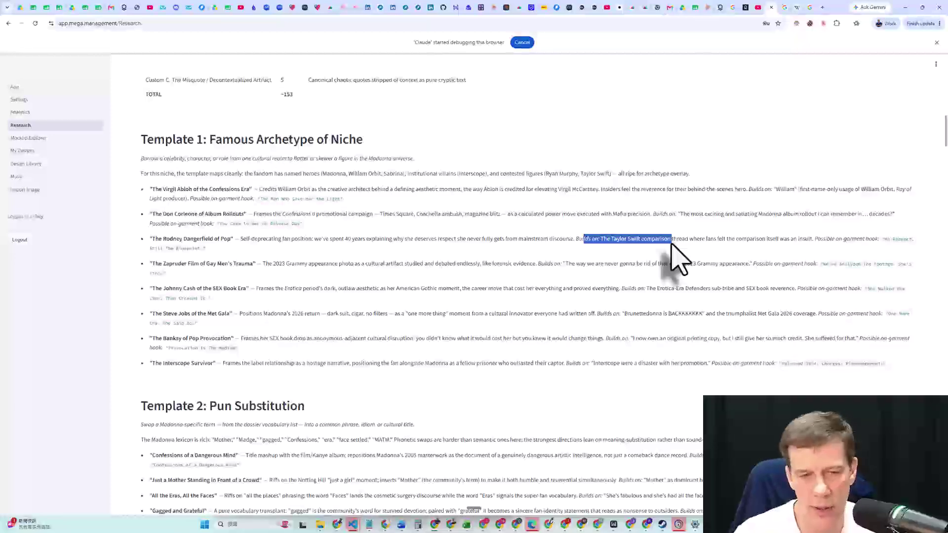
# Skim the catalog ideas from Template 2: Pun Substitution through Template 7: Niche × Political Coding
pyautogui.scroll(-9, 430, 271)
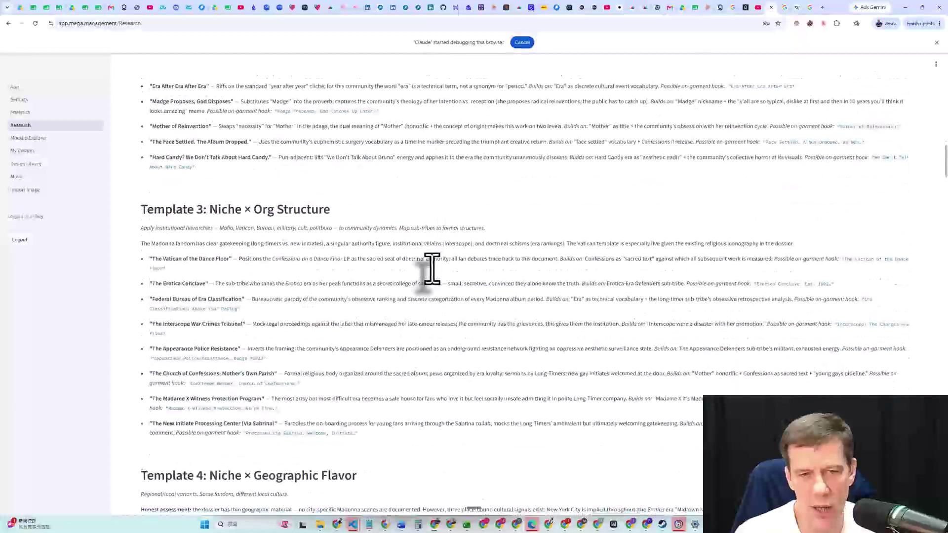
pyautogui.scroll(-13, 431, 269)
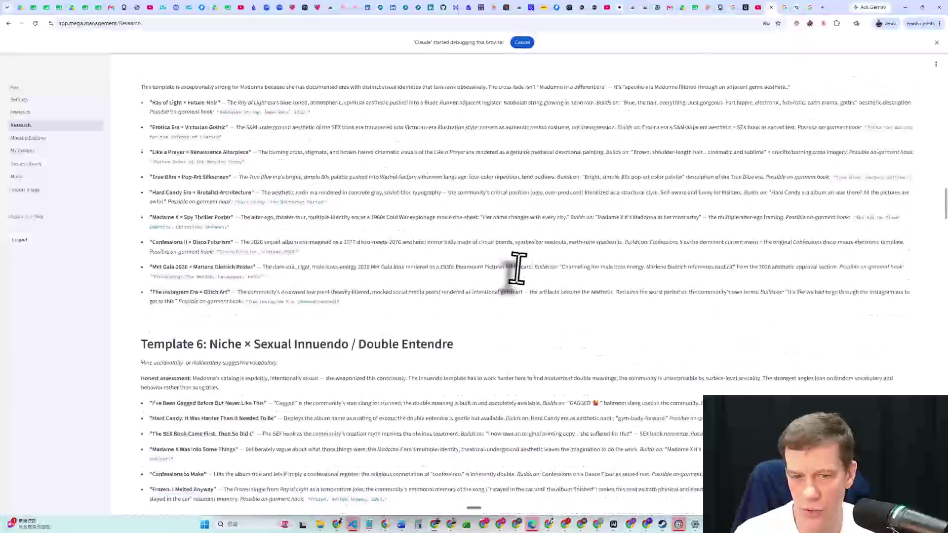
pyautogui.scroll(-3, 592, 274)
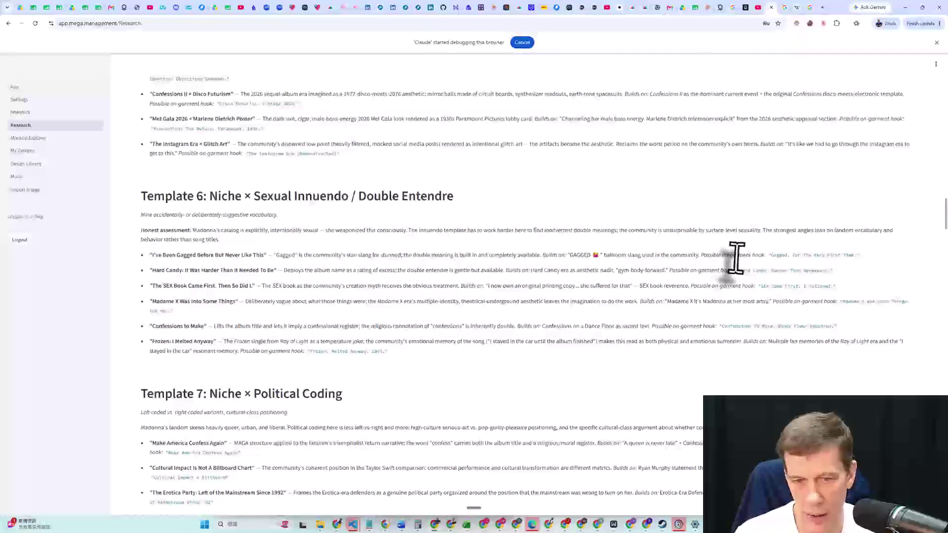
# Return to the catalog's reading guide and highlight the Phase 2 Territory Generator reference
pyautogui.moveTo(946, 210); pyautogui.dragTo(945, 69)
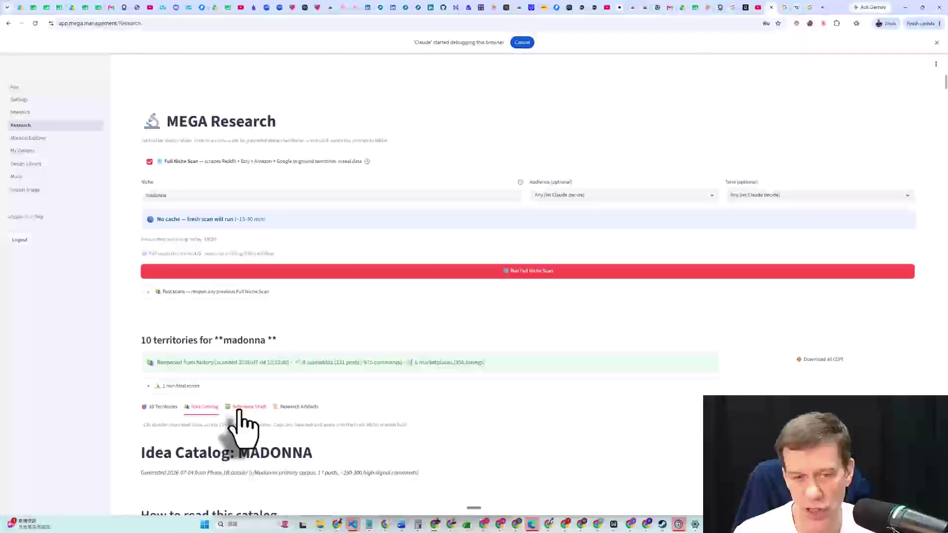
pyautogui.scroll(-3, 256, 446)
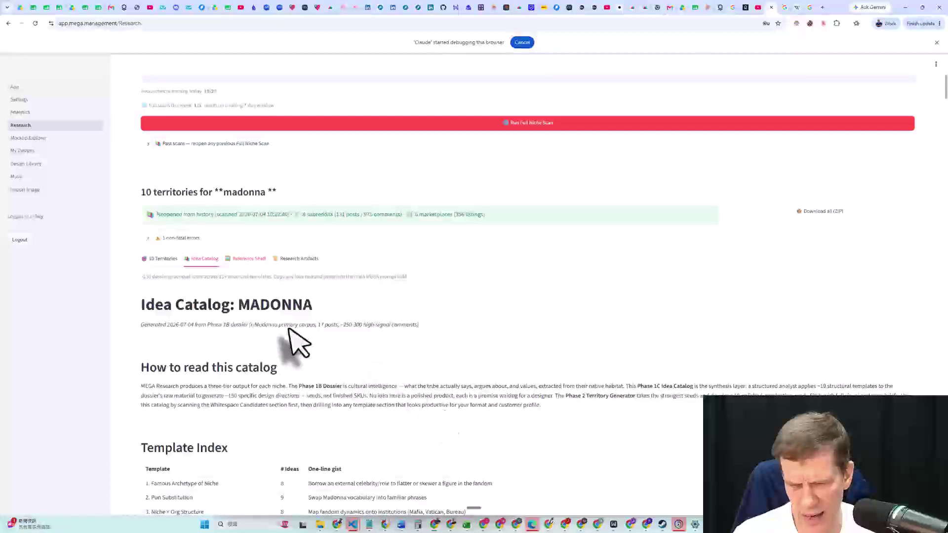
pyautogui.moveTo(582, 395); pyautogui.dragTo(631, 395)
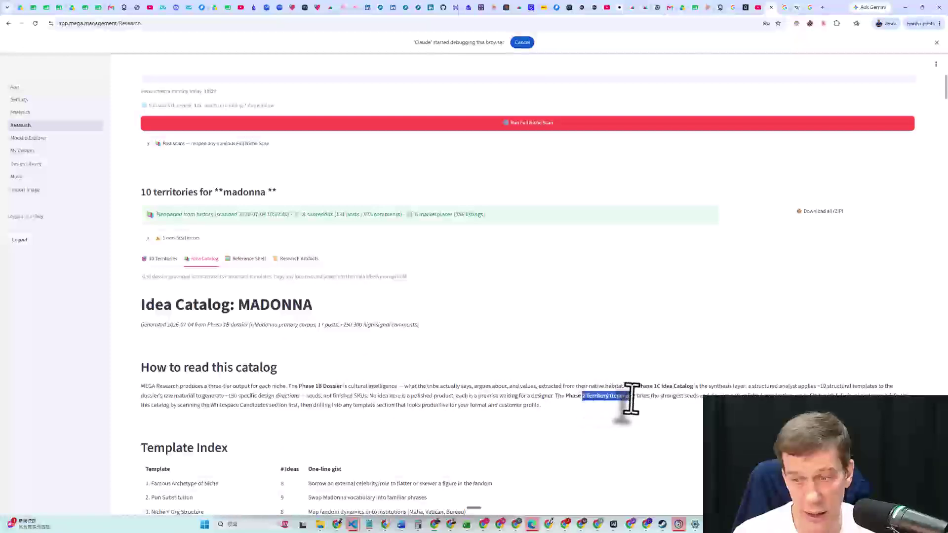
pyautogui.click(597, 395)
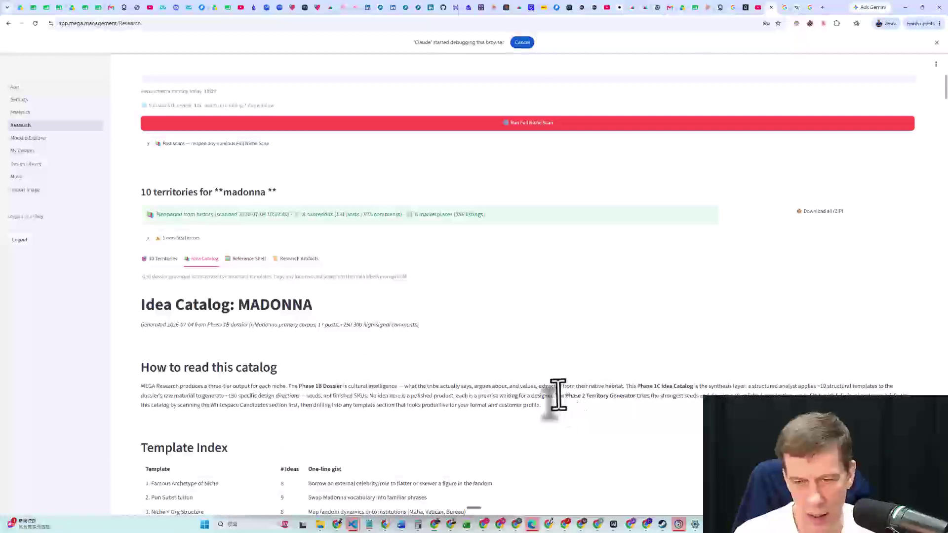
pyautogui.moveTo(565, 395); pyautogui.dragTo(635, 396)
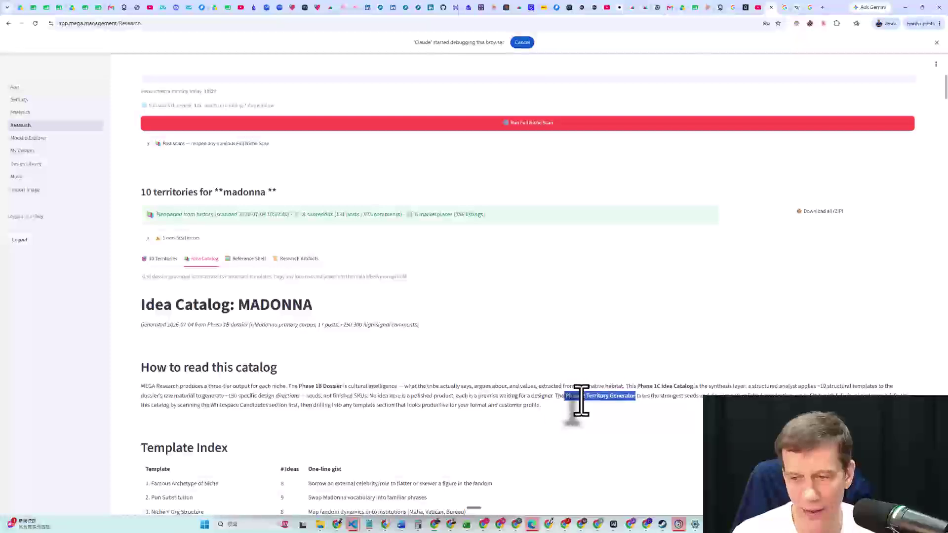
# Open the Reference Shelf and examine its description of the listings and the Riff and Use as-is options, plus the madonna niche heading
pyautogui.click(246, 261)
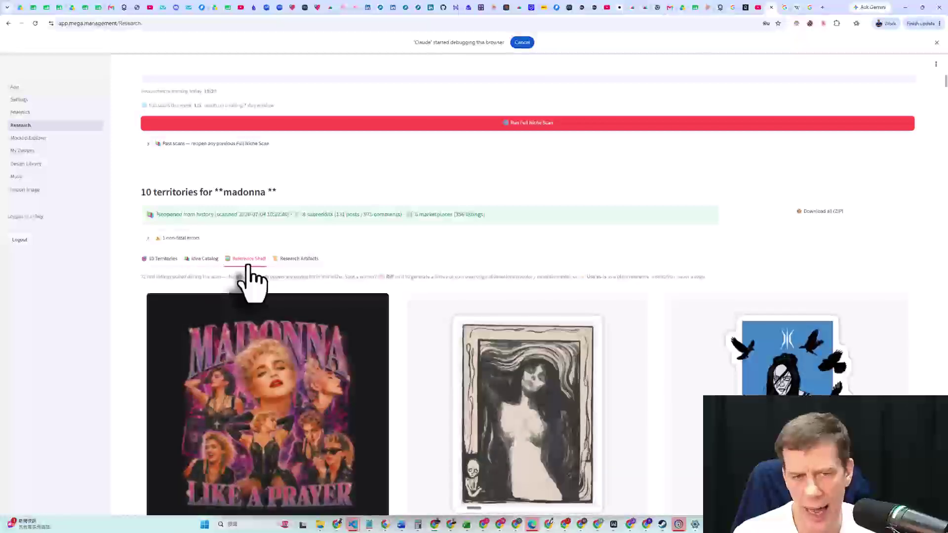
pyautogui.moveTo(142, 277); pyautogui.dragTo(347, 279)
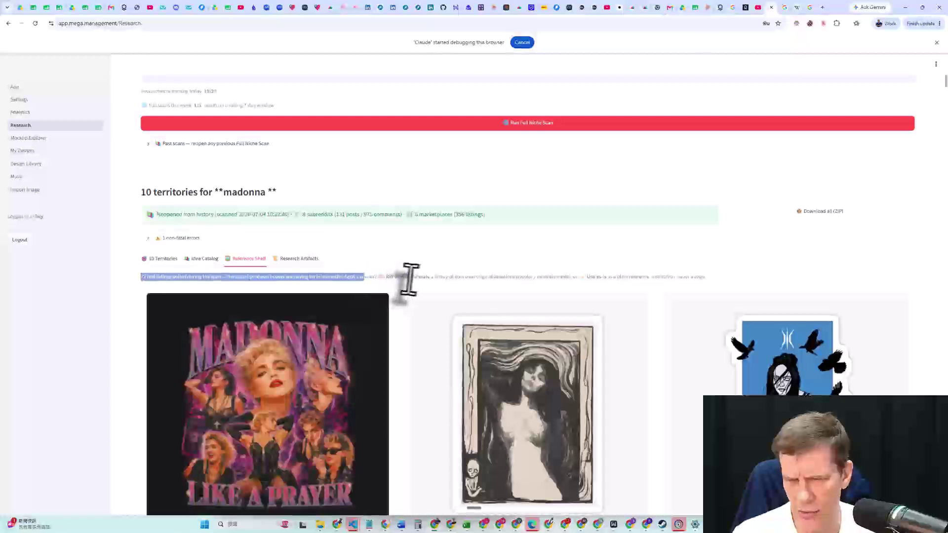
pyautogui.moveTo(390, 279); pyautogui.dragTo(463, 279)
pyautogui.moveTo(586, 277); pyautogui.dragTo(631, 277)
pyautogui.scroll(-2, 360, 276)
pyautogui.scroll(4, 363, 284)
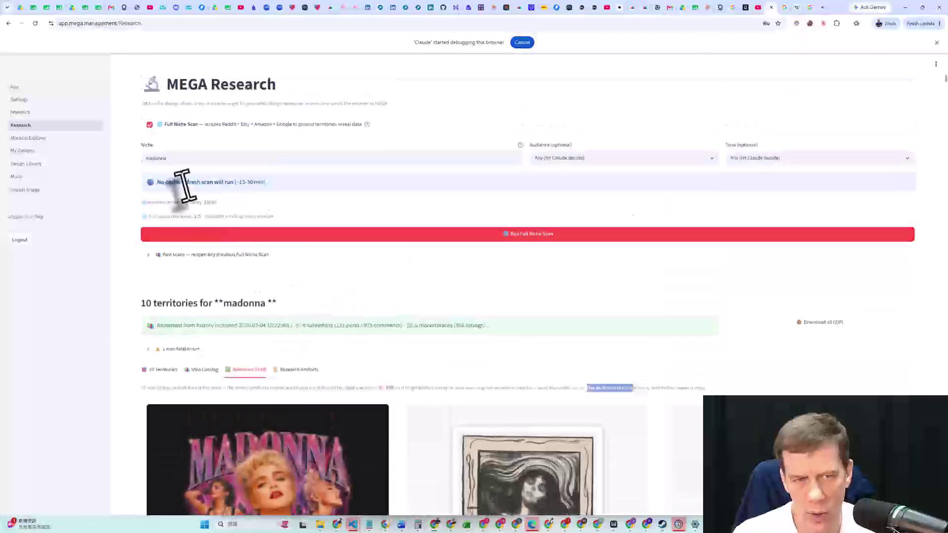
pyautogui.scroll(-2, 281, 376)
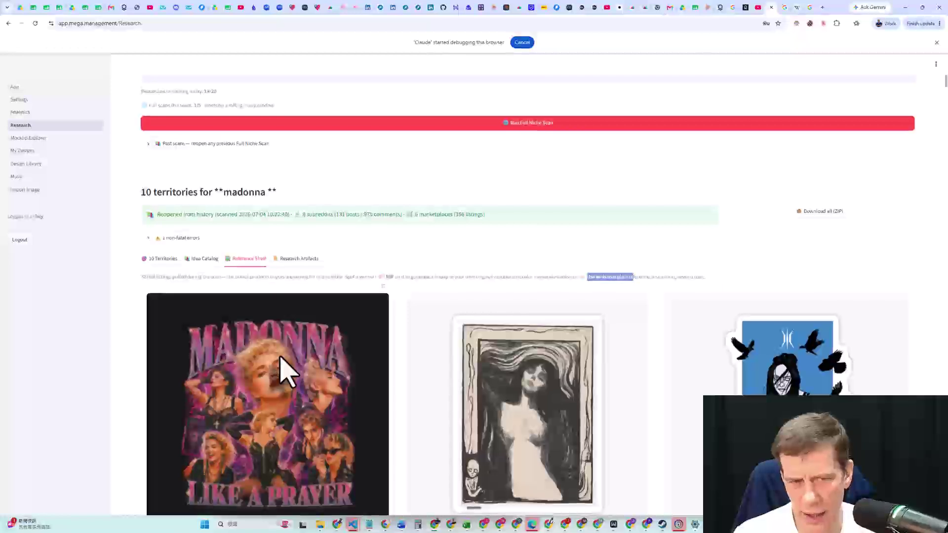
pyautogui.moveTo(223, 193); pyautogui.dragTo(264, 191)
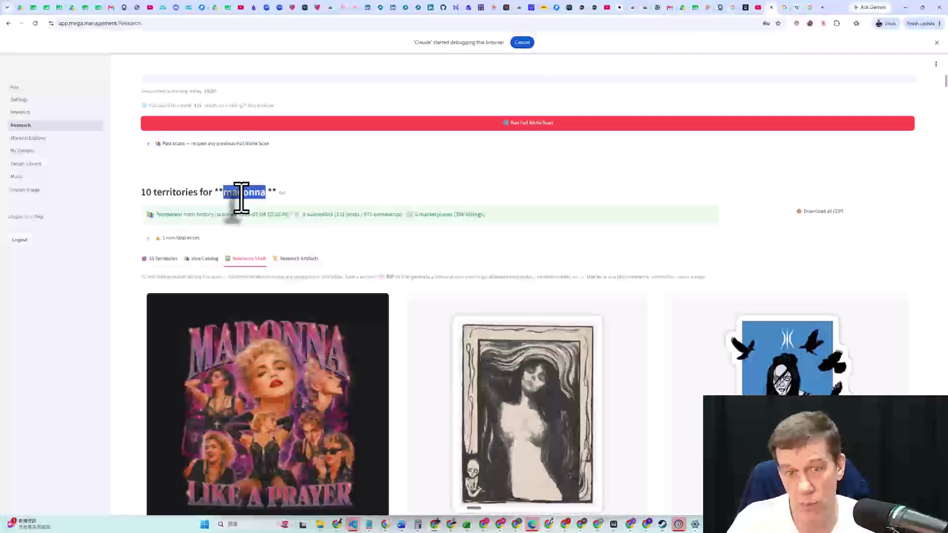
# Browse the Reference Shelf's product listings down to the patterned tote bag and highlight that bag's listing title
pyautogui.scroll(-1, 240, 222)
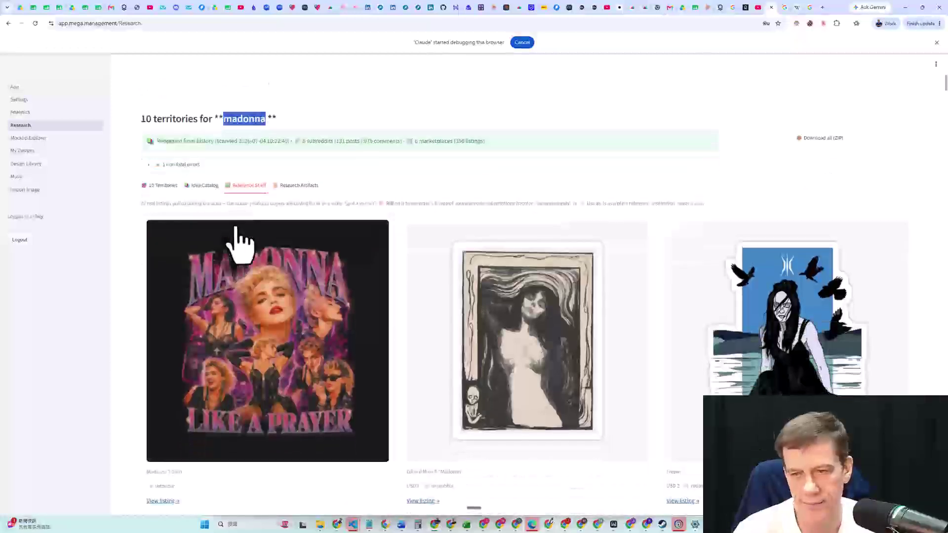
pyautogui.scroll(-1, 239, 239)
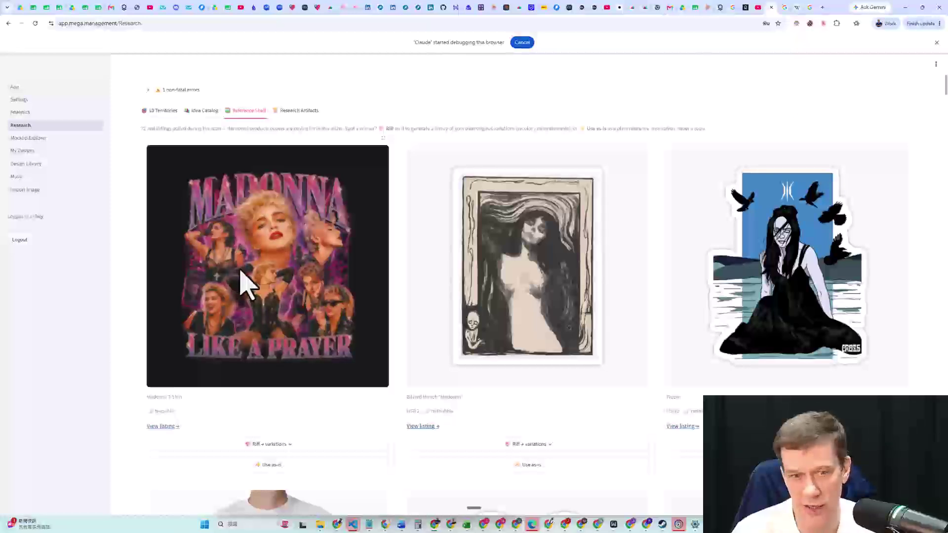
pyautogui.scroll(-2, 281, 232)
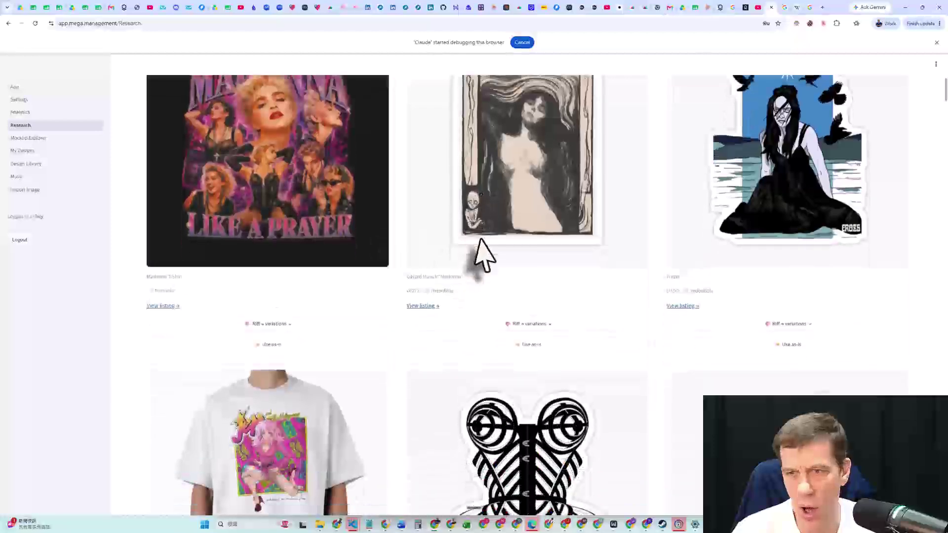
pyautogui.scroll(-5, 483, 256)
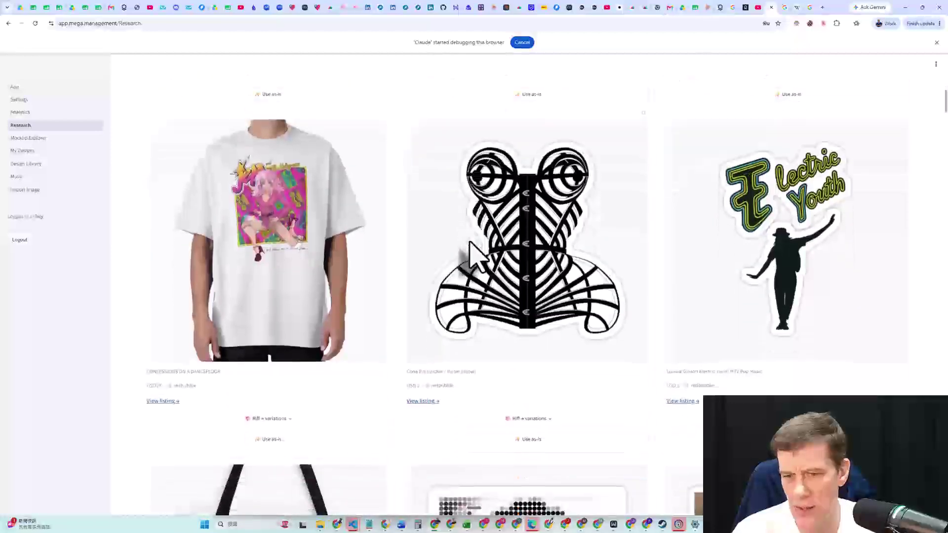
pyautogui.scroll(-6, 475, 254)
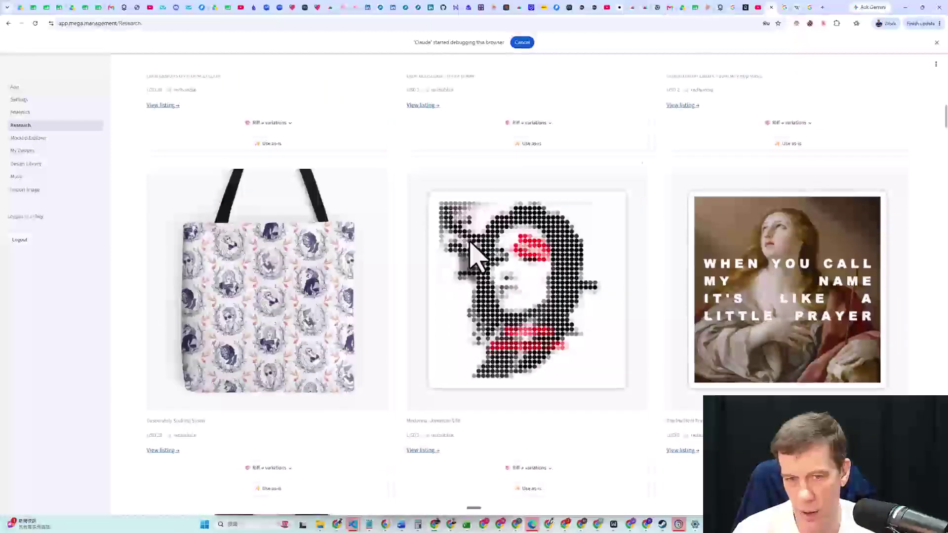
pyautogui.scroll(-1, 474, 253)
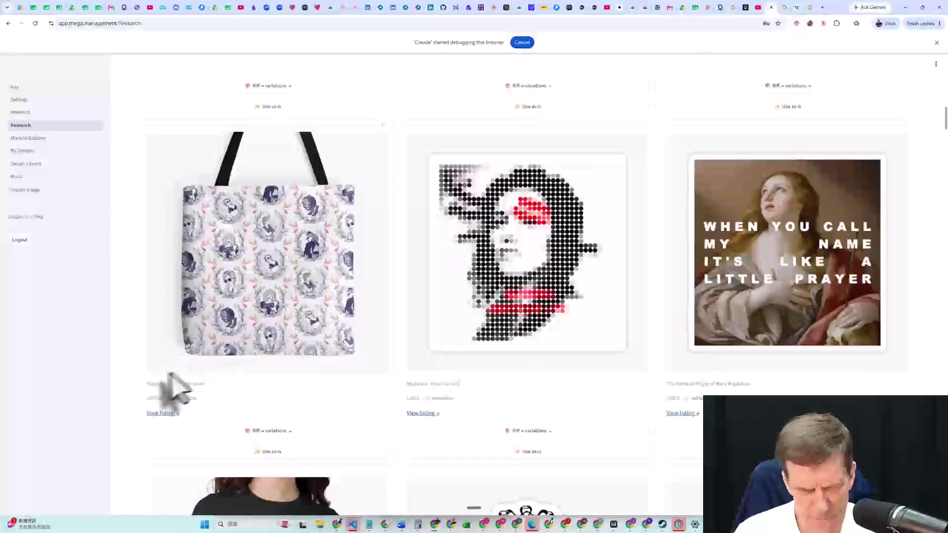
pyautogui.moveTo(148, 384); pyautogui.dragTo(212, 385)
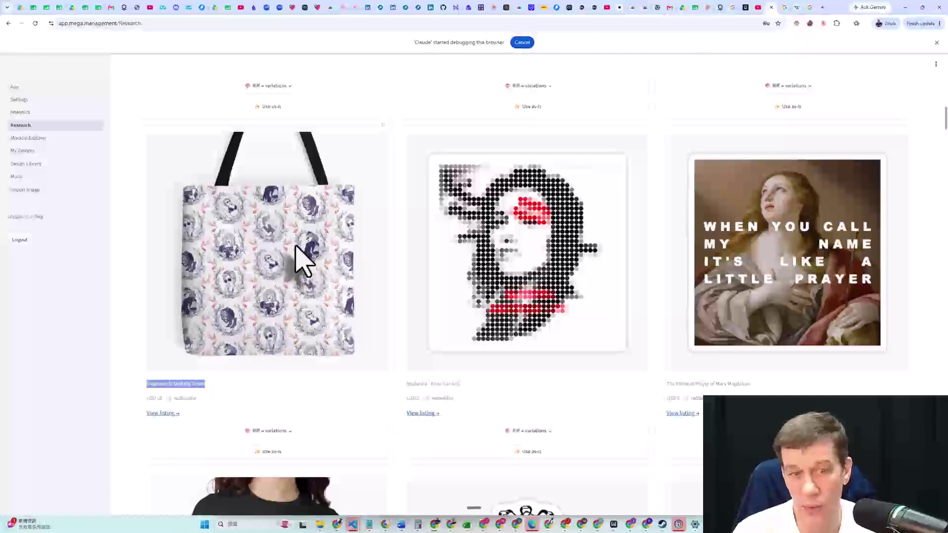
pyautogui.scroll(-2, 325, 271)
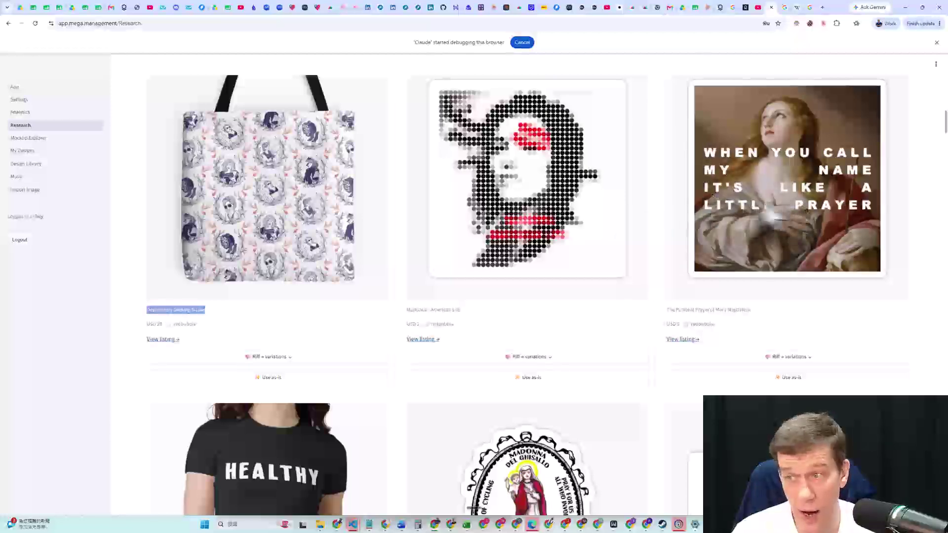
# Browse the Reference Shelf from the patterned tote bag through the Strike a Pose and Material Girl stickers to the High Flying, Adored T-shirt
pyautogui.scroll(-2, 815, 212)
pyautogui.scroll(2, 741, 222)
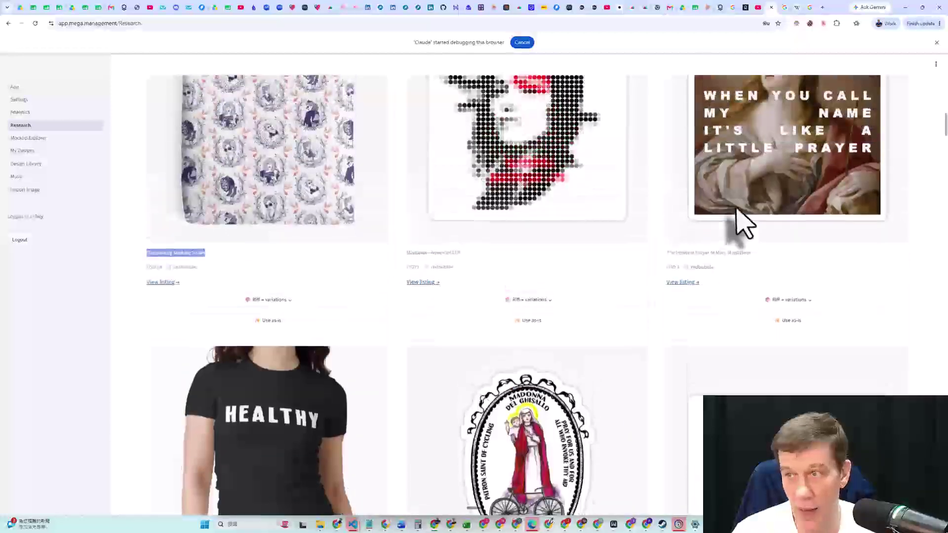
pyautogui.scroll(-5, 726, 228)
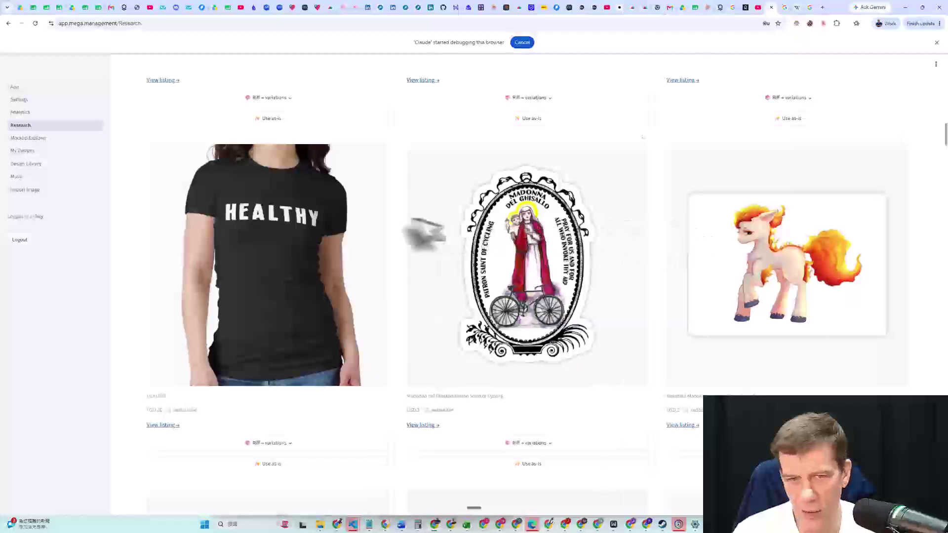
pyautogui.scroll(-3, 375, 232)
pyautogui.scroll(-3, 328, 235)
pyautogui.scroll(-2, 327, 242)
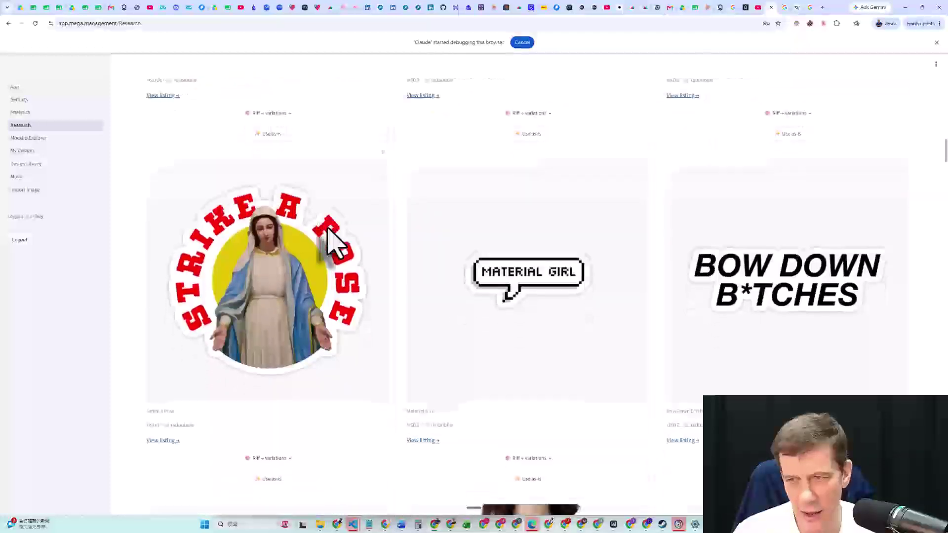
pyautogui.scroll(-2, 552, 241)
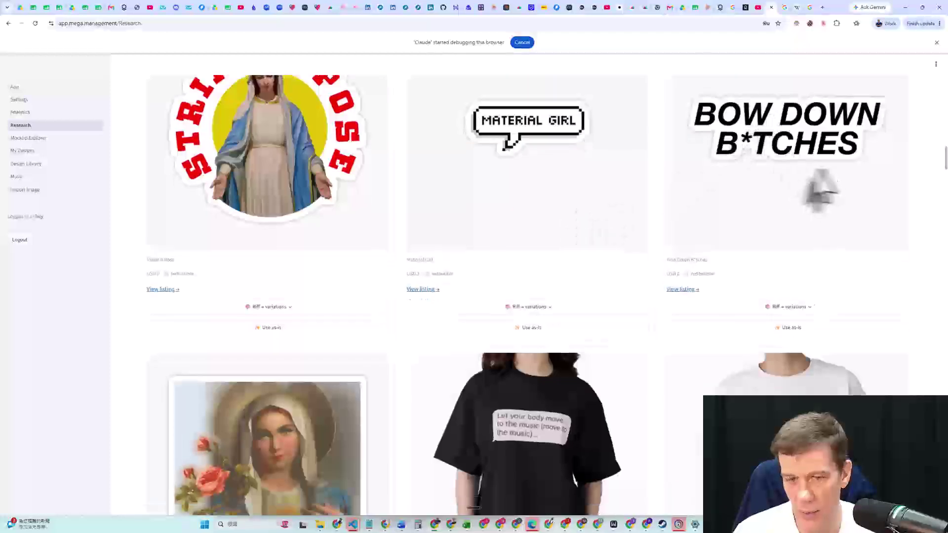
pyautogui.scroll(-3, 691, 207)
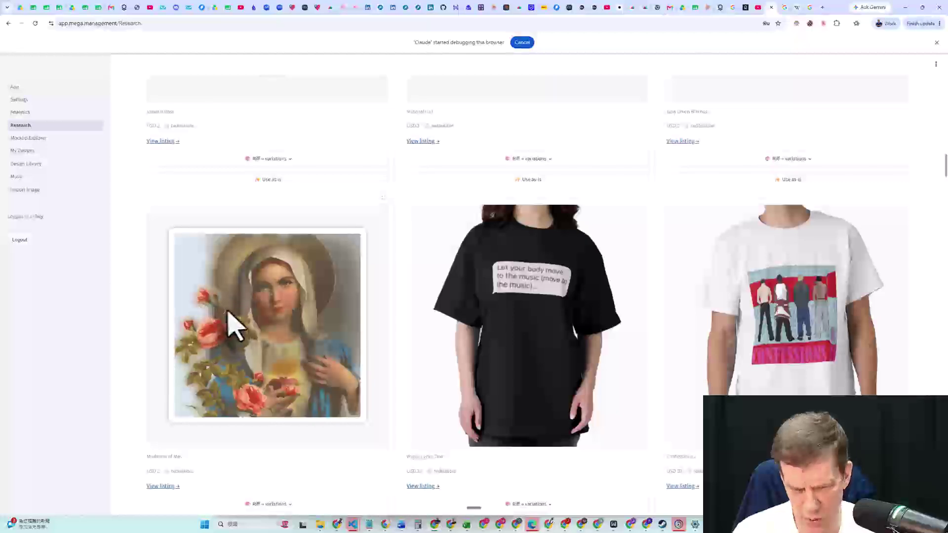
pyautogui.scroll(-5, 413, 243)
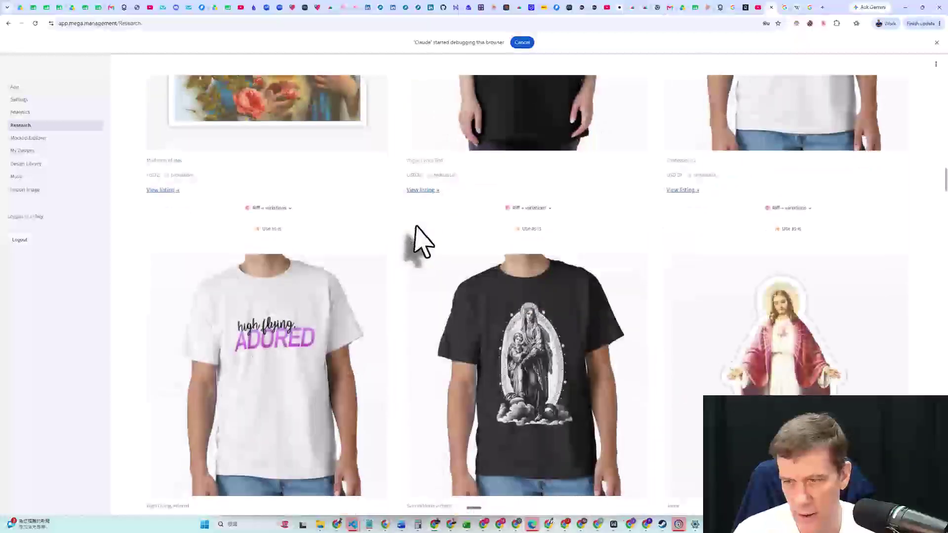
# Examine the icon and I Feel So Free sticker listings, continuing down to the colorful crouching Madonna T-shirt and Playboy cover designs
pyautogui.scroll(-7, 417, 242)
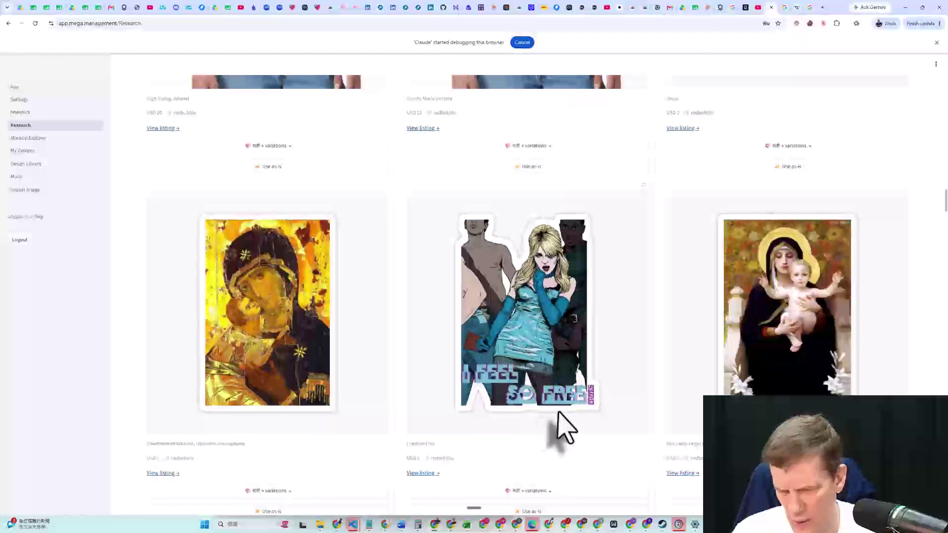
pyautogui.scroll(-4, 691, 292)
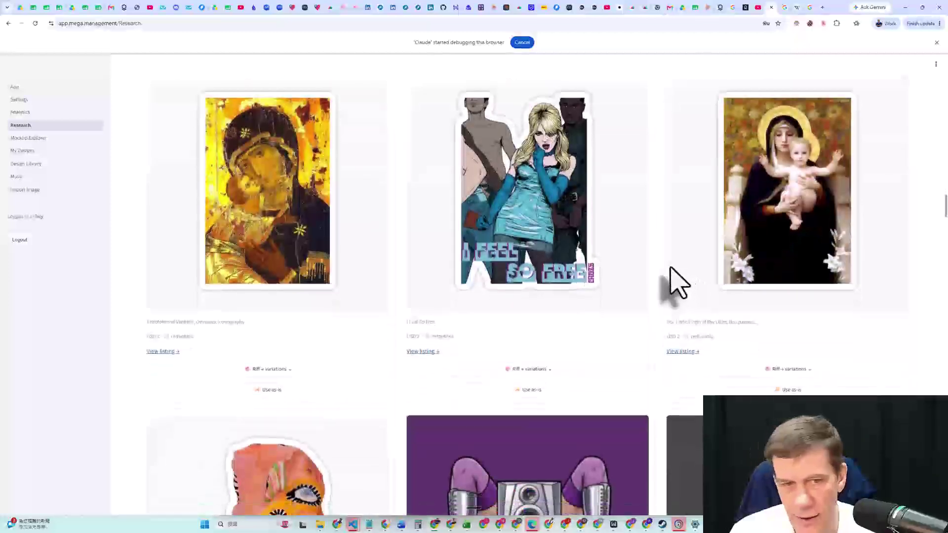
pyautogui.scroll(3, 790, 193)
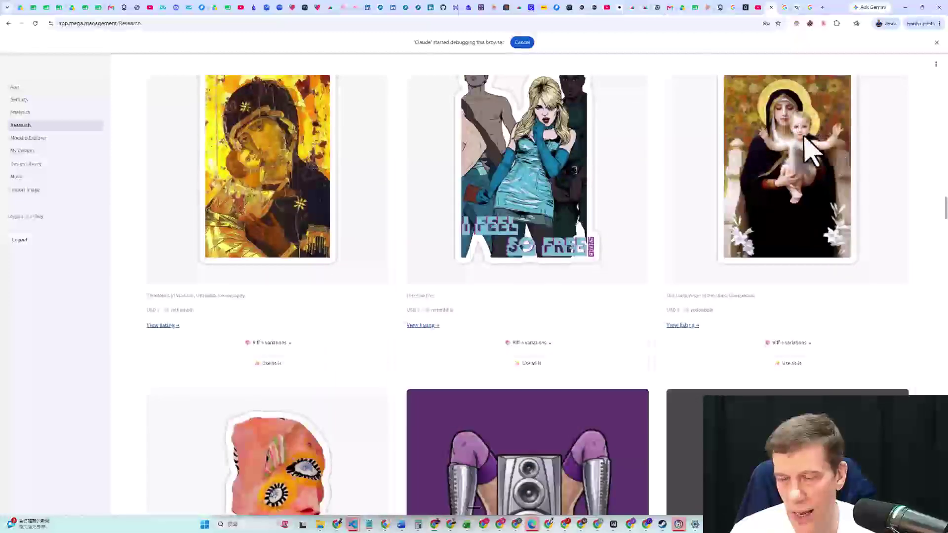
pyautogui.scroll(1, 809, 213)
pyautogui.scroll(-2, 760, 254)
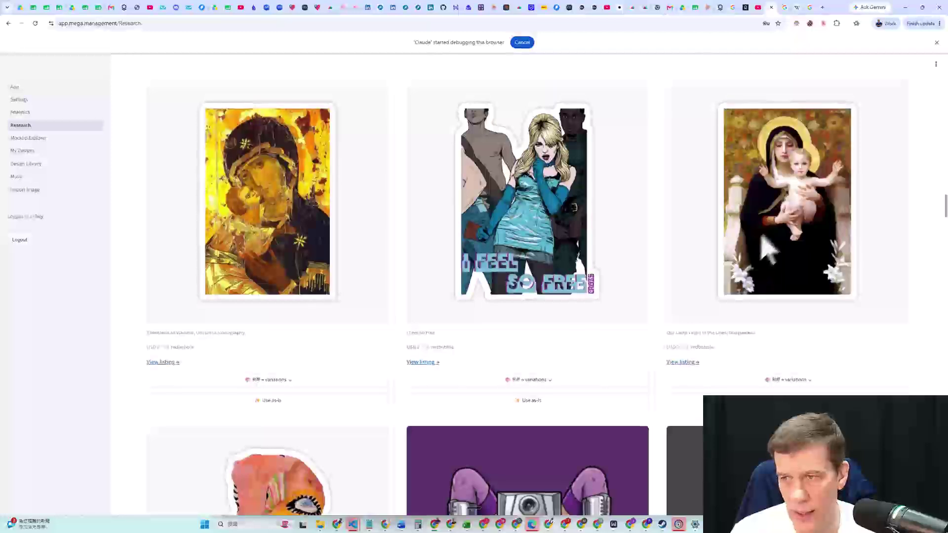
pyautogui.scroll(-7, 785, 212)
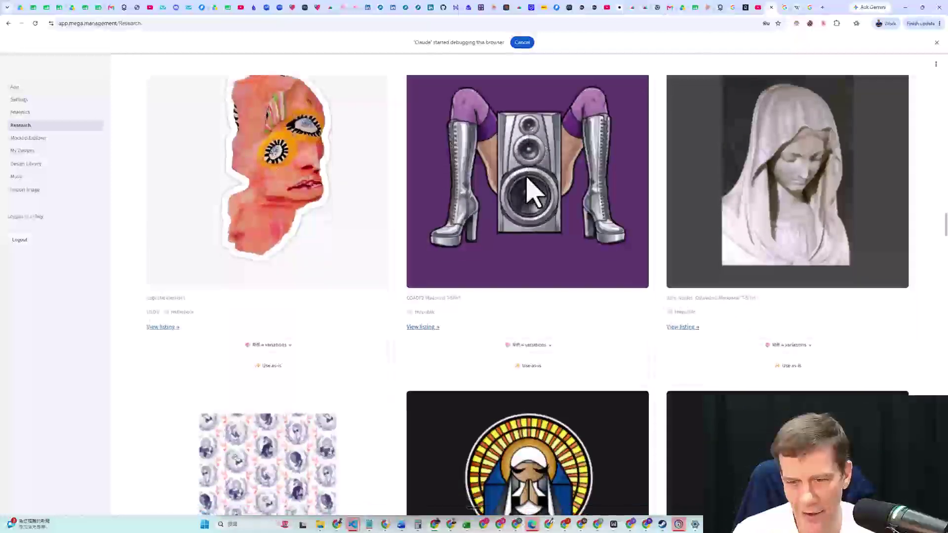
pyautogui.scroll(-8, 529, 188)
pyautogui.scroll(-2, 529, 212)
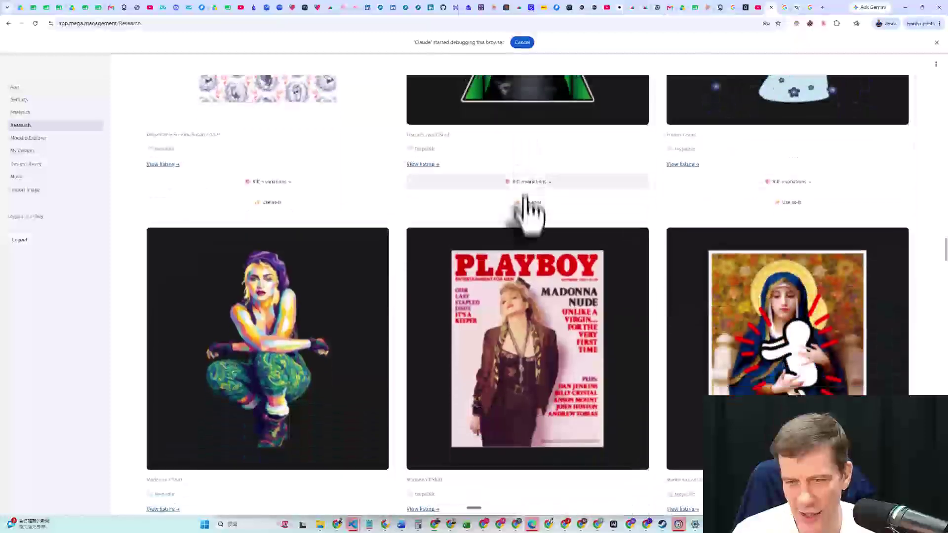
pyautogui.scroll(-2, 253, 281)
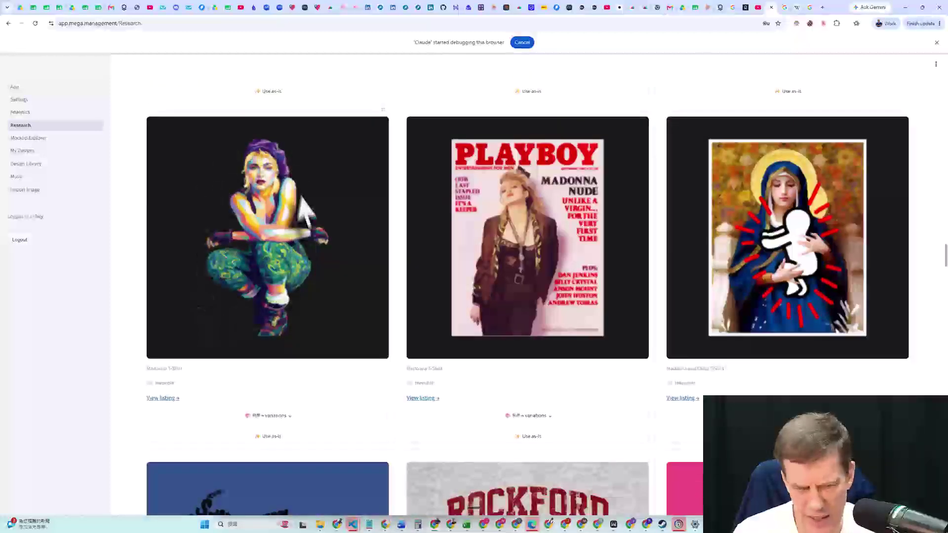
# Highlight the source marketplace of the colorful crouching Madonna T-shirt, view its original TeePublic listing, and return to the Reference Shelf
pyautogui.doubleClick(154, 383)
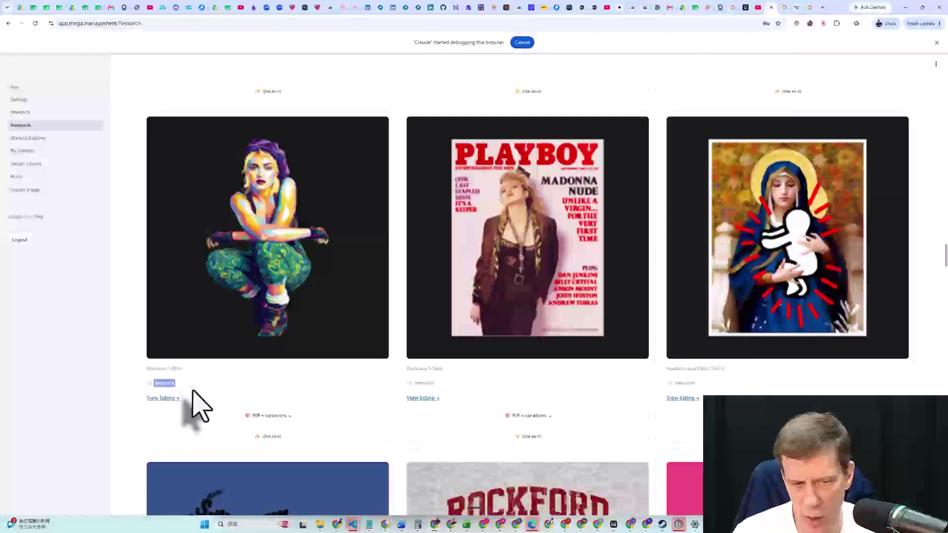
pyautogui.click(157, 399)
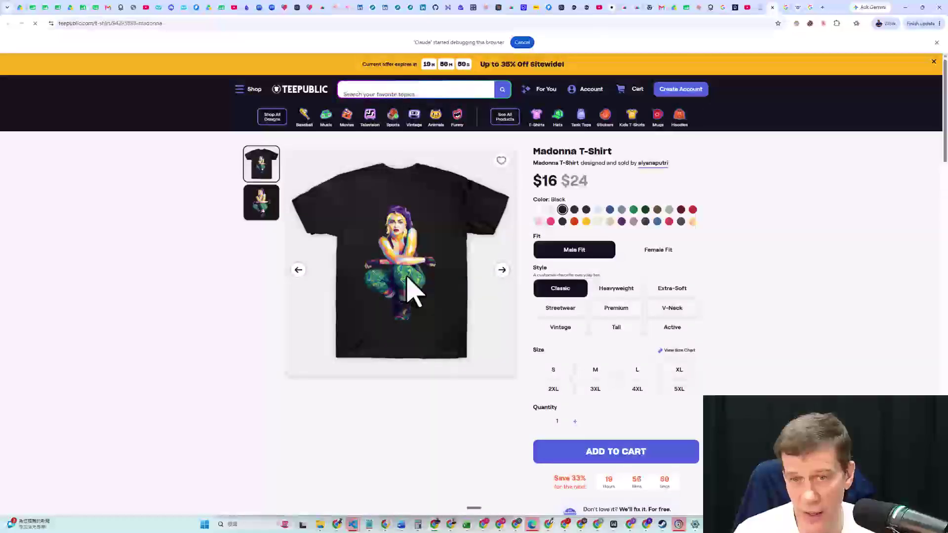
pyautogui.click(758, 8)
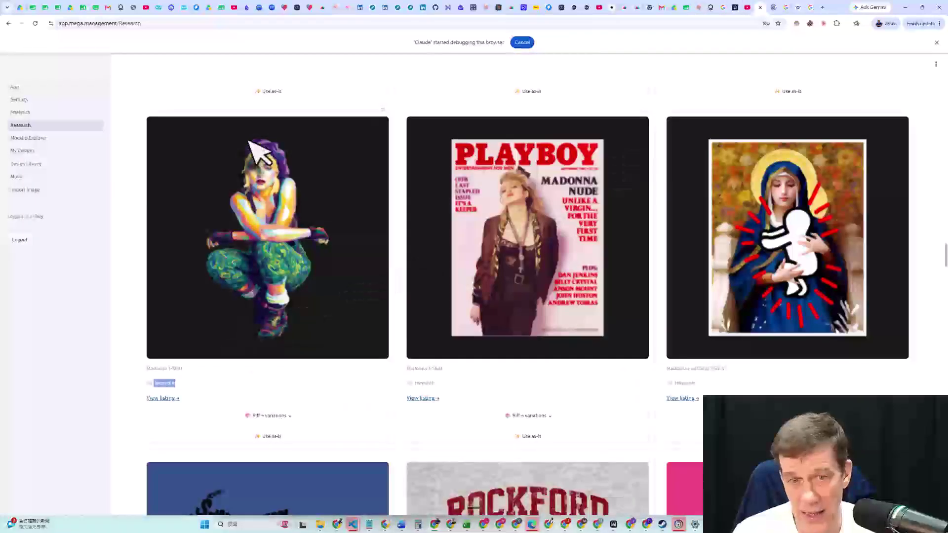
# Look over the Riff + variations form for the crouching Madonna T-shirt, close it, and view the neighbouring Playboy cover listing
pyautogui.click(262, 416)
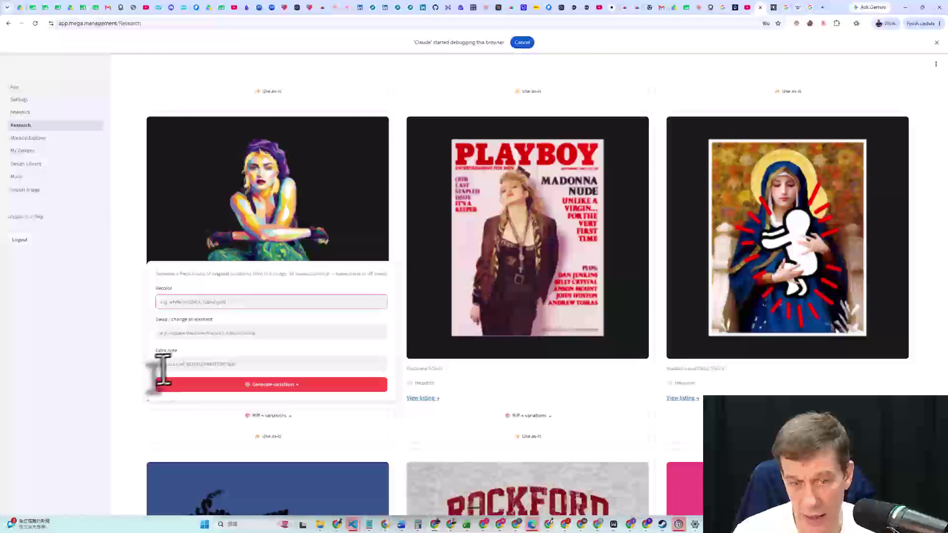
pyautogui.click(269, 416)
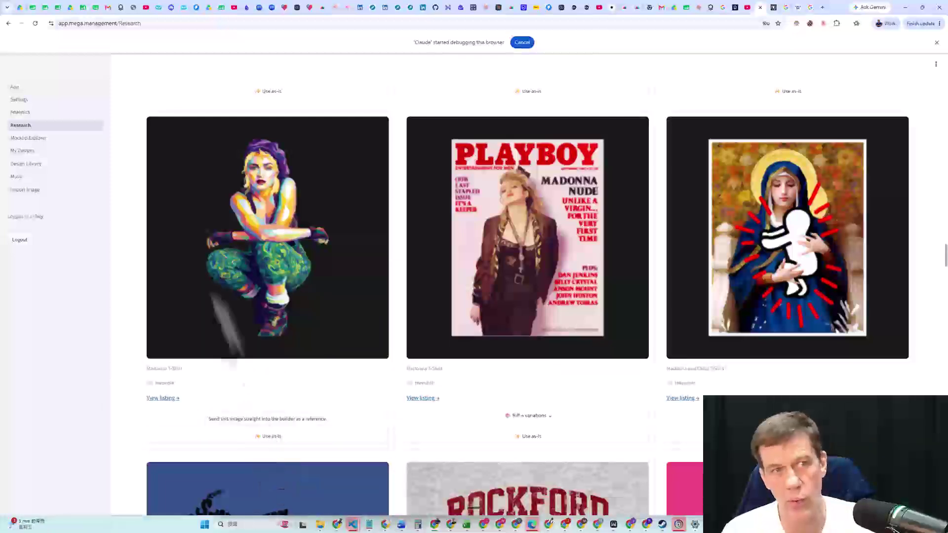
pyautogui.scroll(-2, 495, 220)
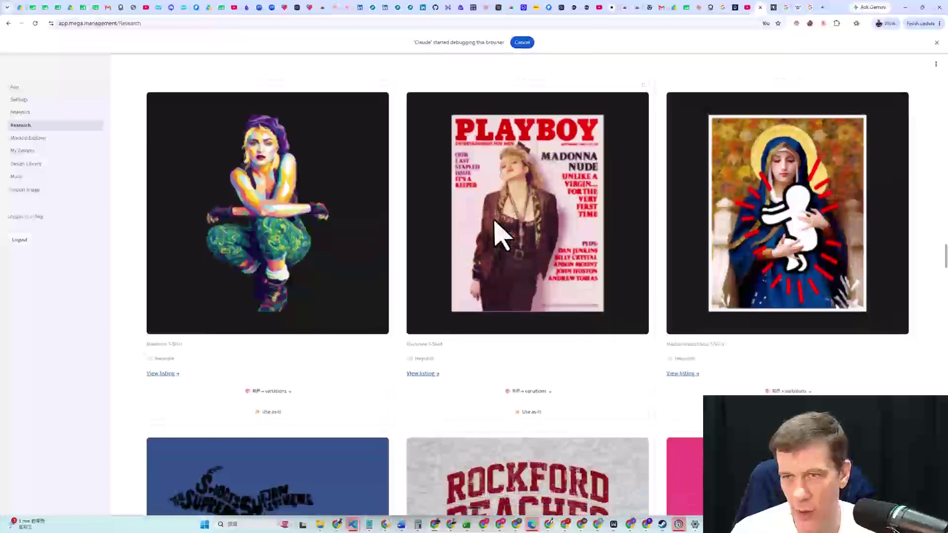
pyautogui.scroll(2, 523, 173)
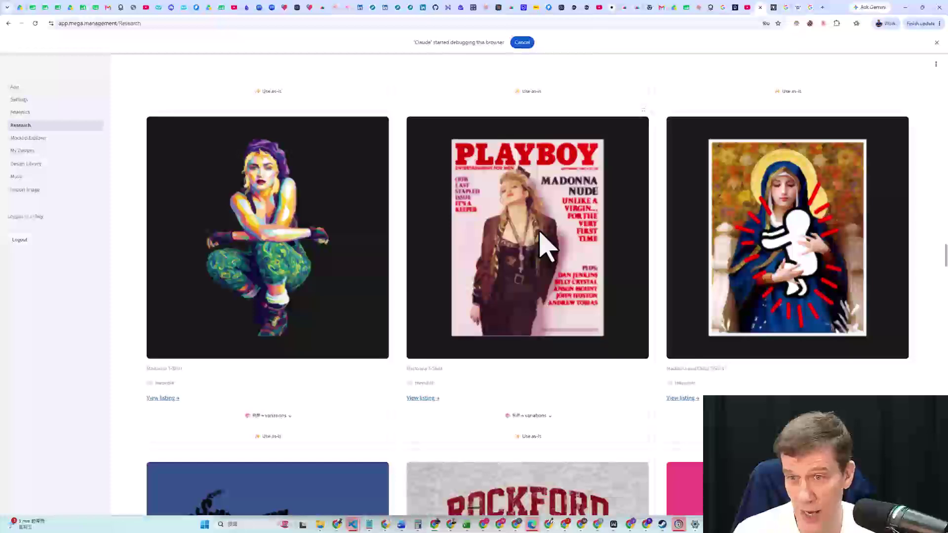
# Browse the T-shirt listings from Rockford Peaches and Maverick through the Madonna album cover designs to the Madonna boombox row
pyautogui.scroll(-6, 547, 245)
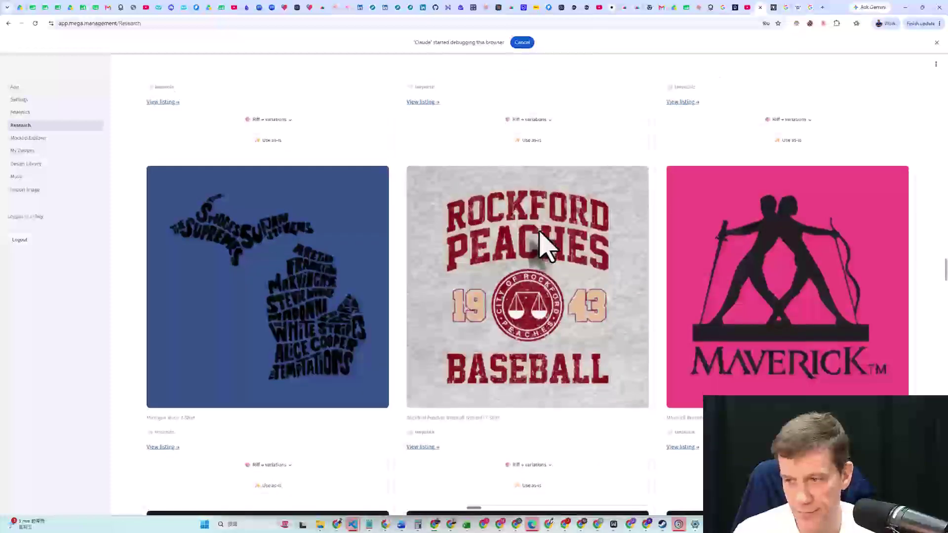
pyautogui.scroll(-3, 546, 245)
pyautogui.scroll(-5, 547, 245)
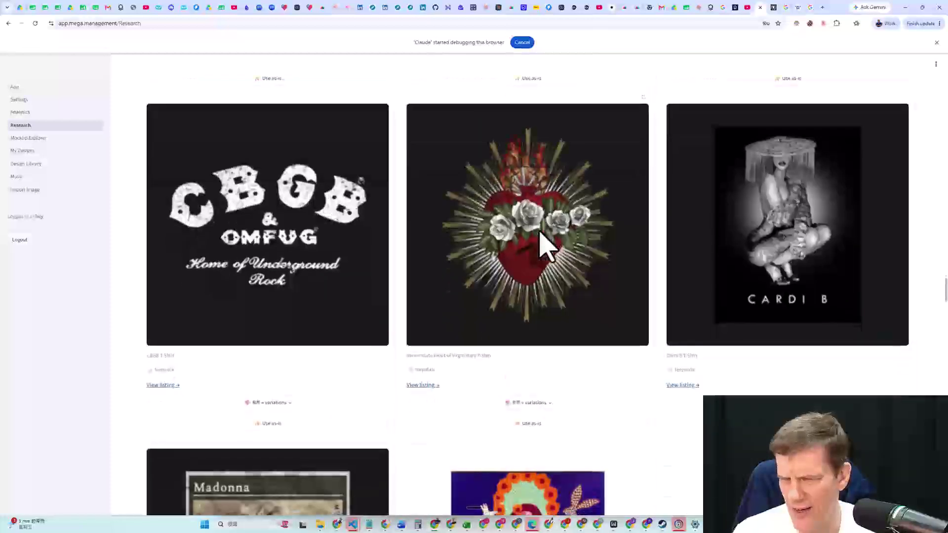
pyautogui.scroll(-5, 547, 245)
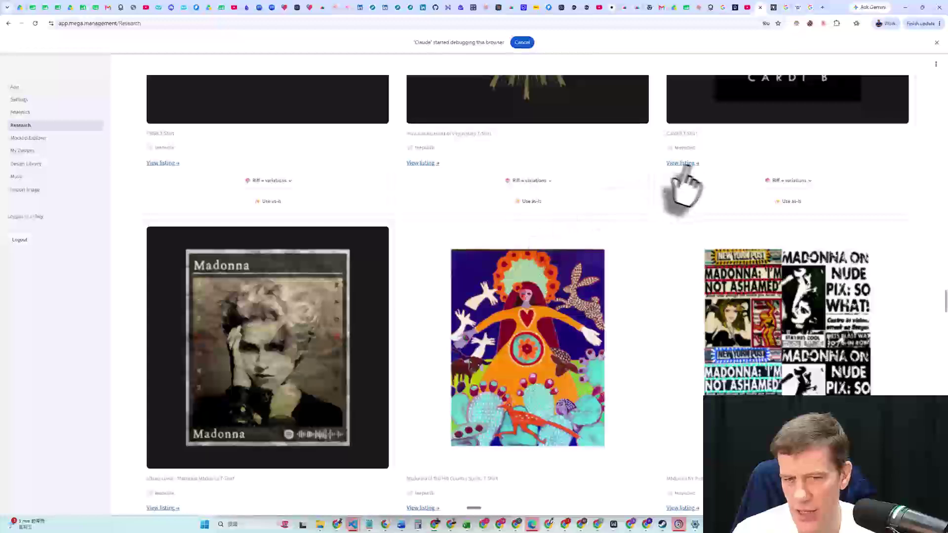
pyautogui.scroll(3, 681, 186)
pyautogui.scroll(-6, 704, 205)
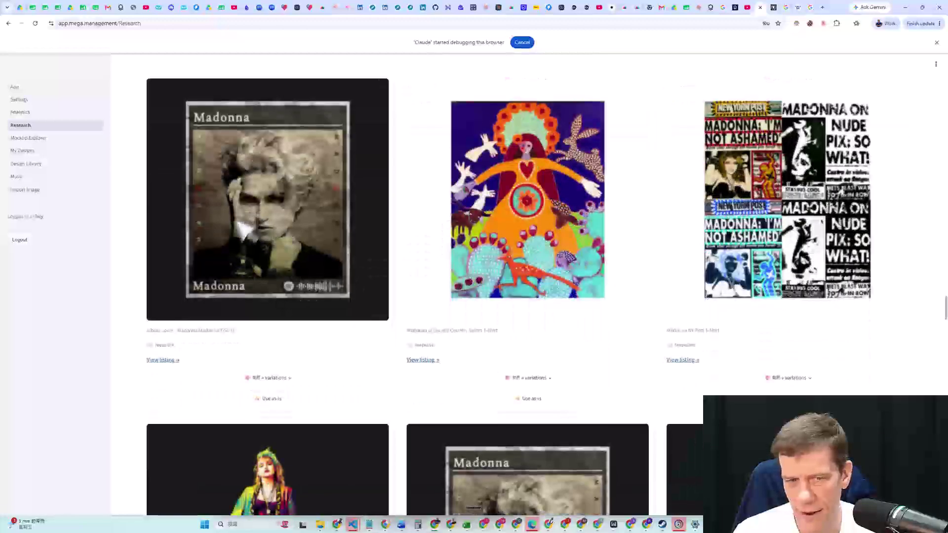
pyautogui.scroll(-5, 257, 212)
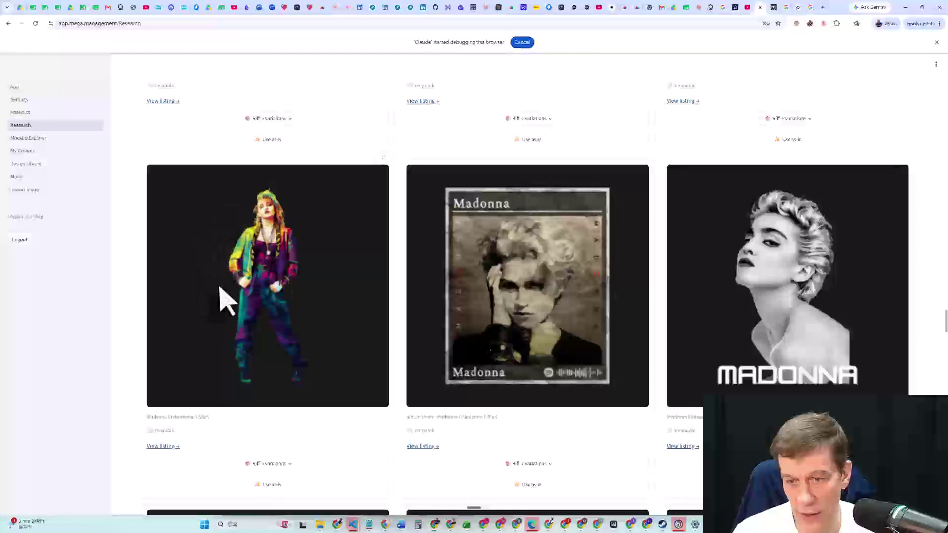
pyautogui.scroll(-2, 691, 274)
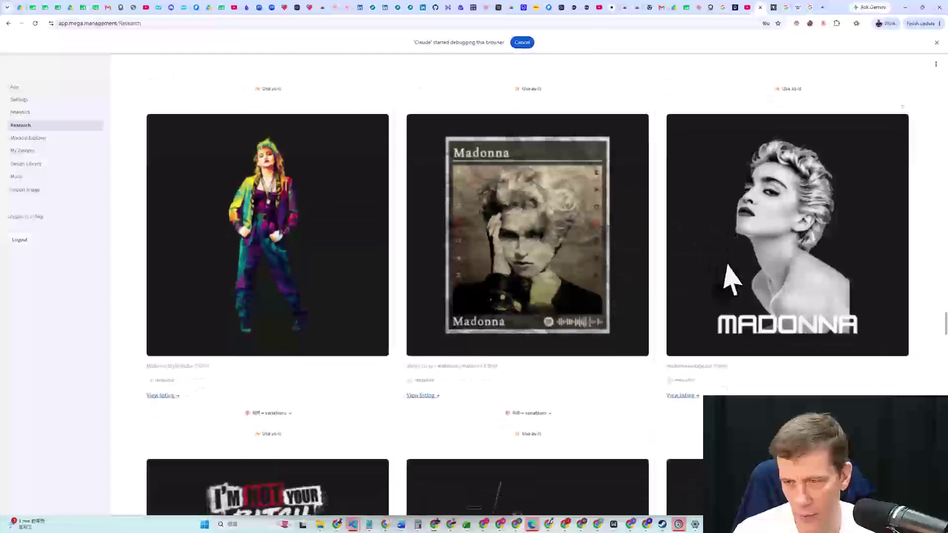
pyautogui.scroll(-4, 799, 187)
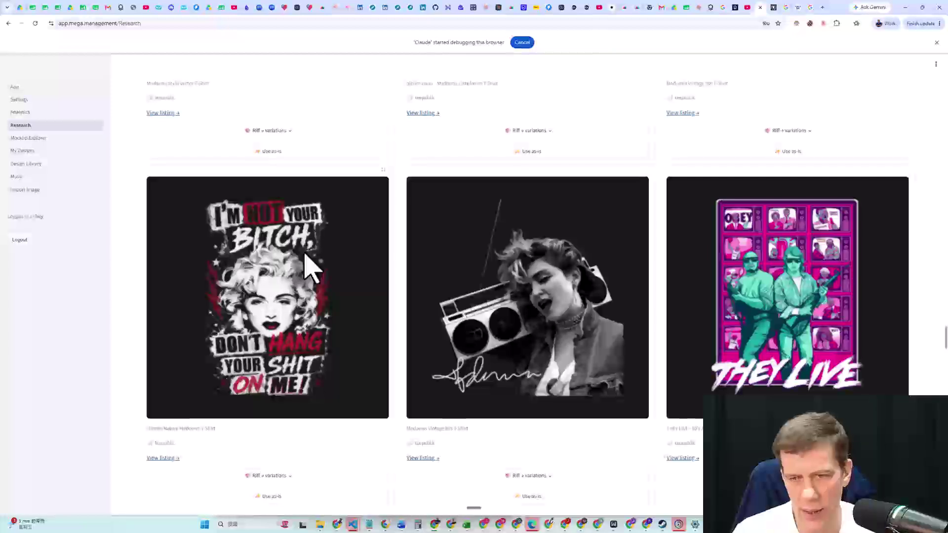
# Compare the Madonna slogan portrait, the Madonna boombox photo and the They Live T-shirt listings
pyautogui.scroll(-2, 306, 267)
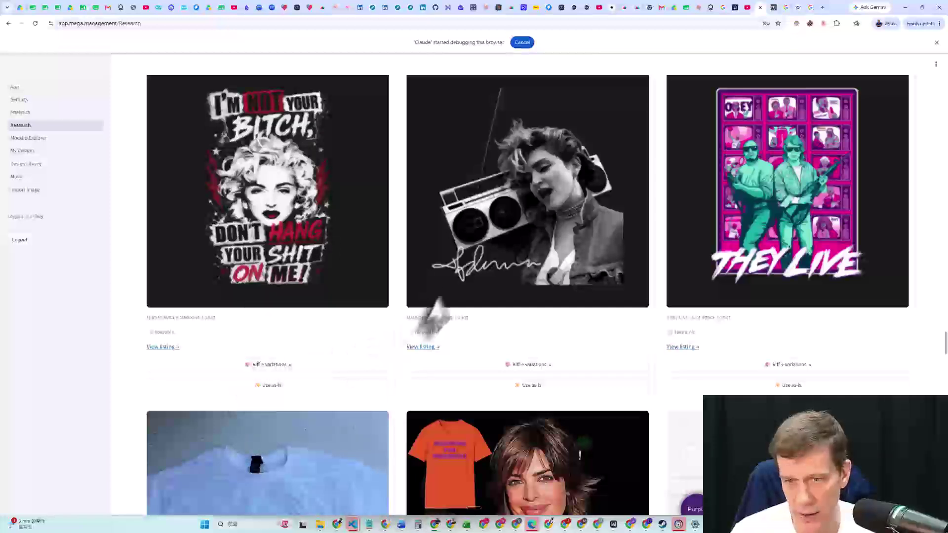
pyautogui.scroll(1, 552, 213)
pyautogui.scroll(2, 552, 214)
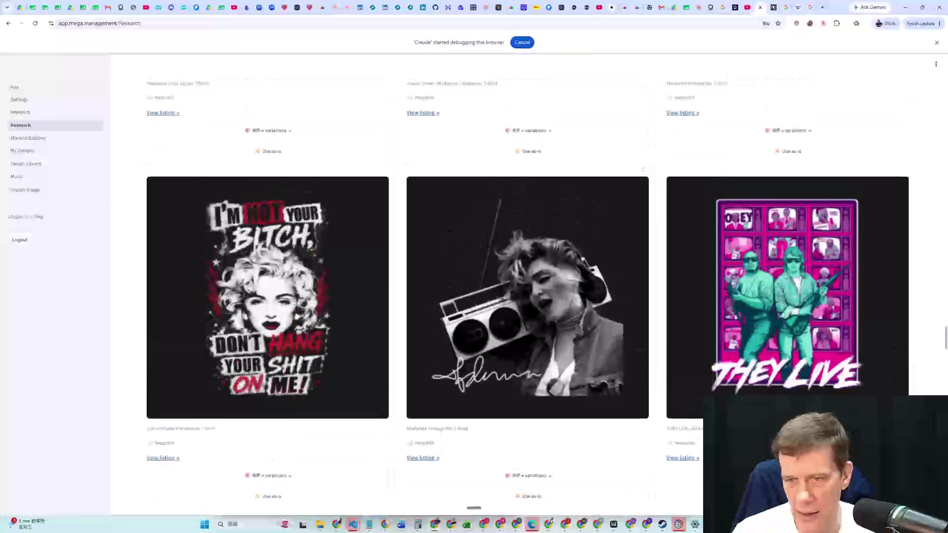
pyautogui.scroll(-2, 551, 217)
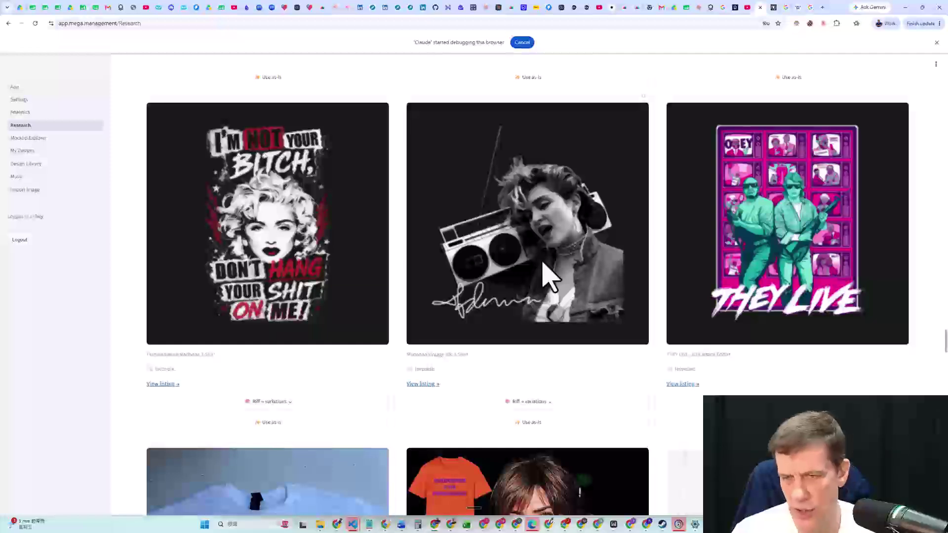
pyautogui.scroll(-2, 543, 264)
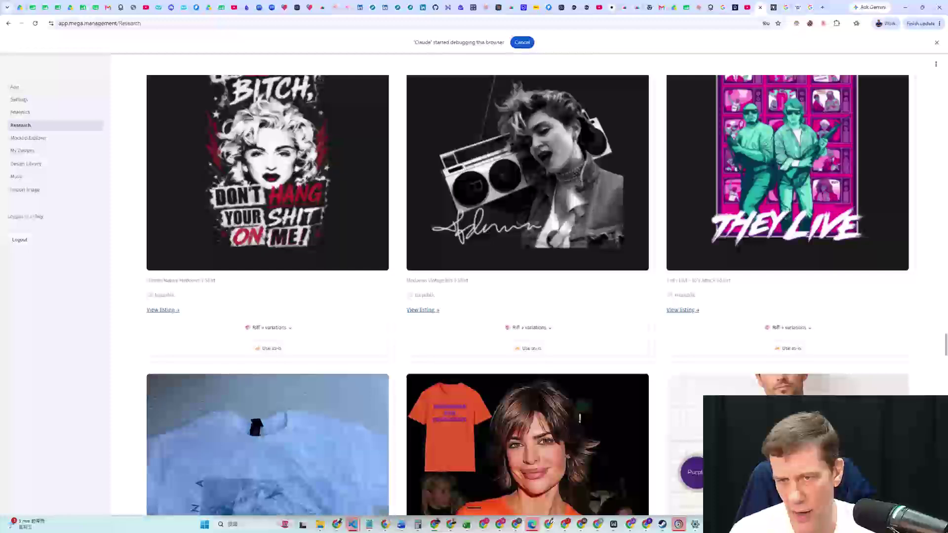
pyautogui.scroll(-3, 554, 211)
pyautogui.scroll(4, 554, 212)
pyautogui.scroll(-3, 518, 296)
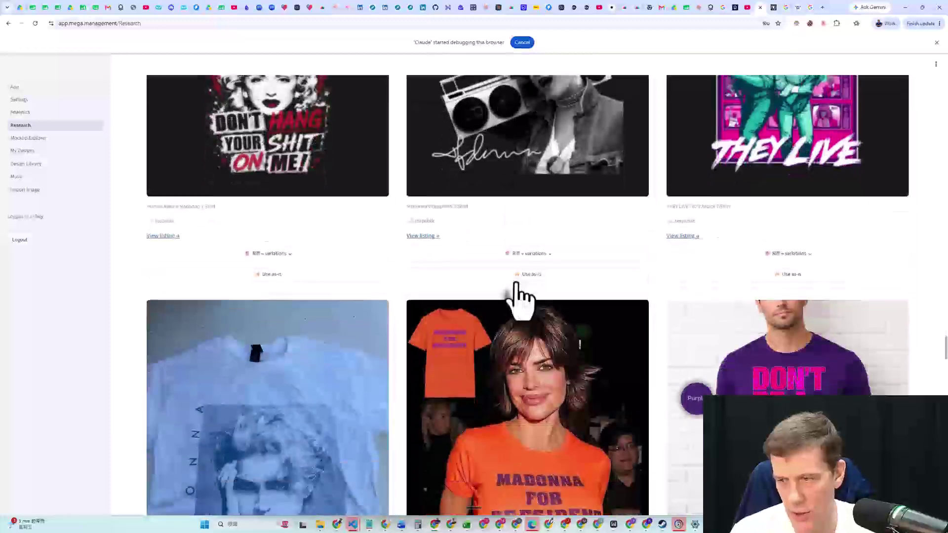
# Browse the T-shirt photo listings from Madonna for President down to the Who's That Girl and True Blue shirts
pyautogui.scroll(-2, 518, 298)
pyautogui.scroll(-5, 524, 294)
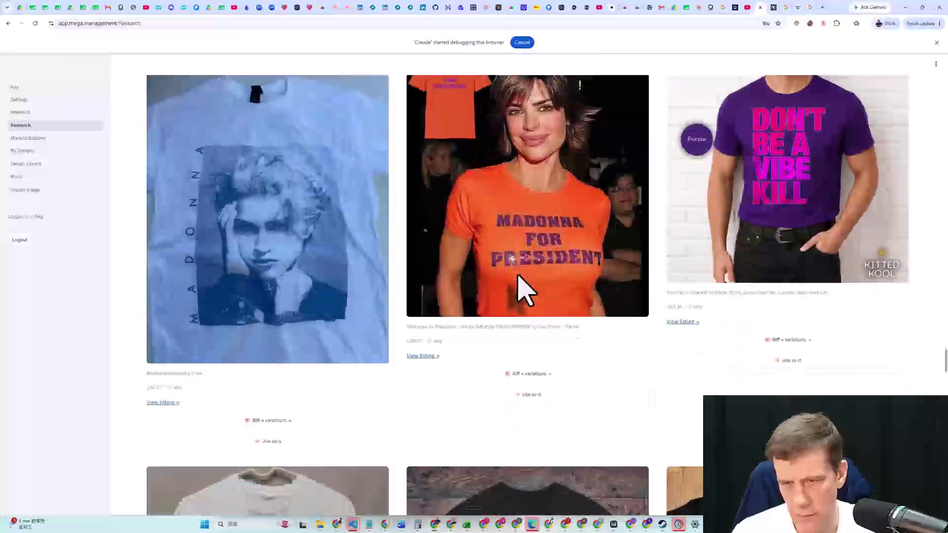
pyautogui.scroll(-2, 518, 276)
pyautogui.scroll(-5, 539, 201)
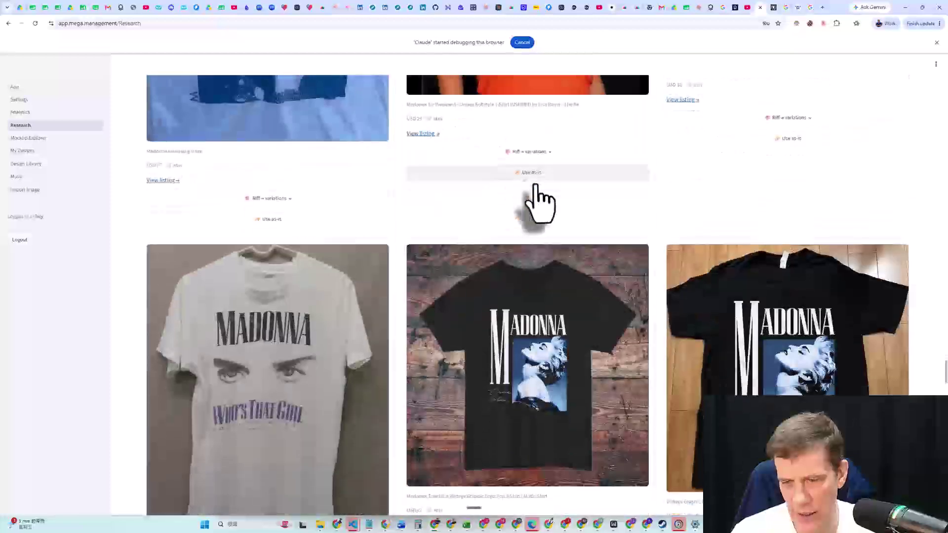
pyautogui.scroll(-2, 540, 214)
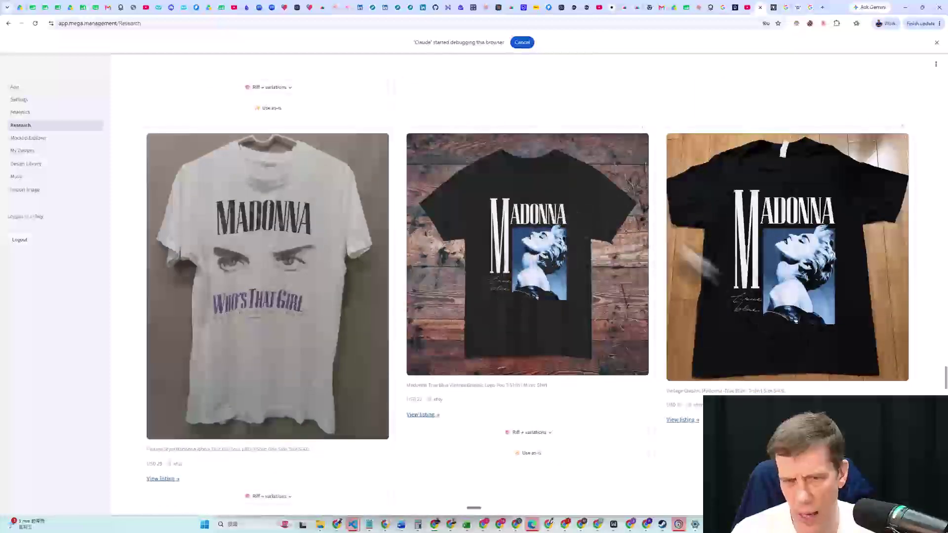
# Browse the T-shirt listings from the True Blue shirts down to the Confessions Tour and Blond Ambition row
pyautogui.scroll(-9, 518, 247)
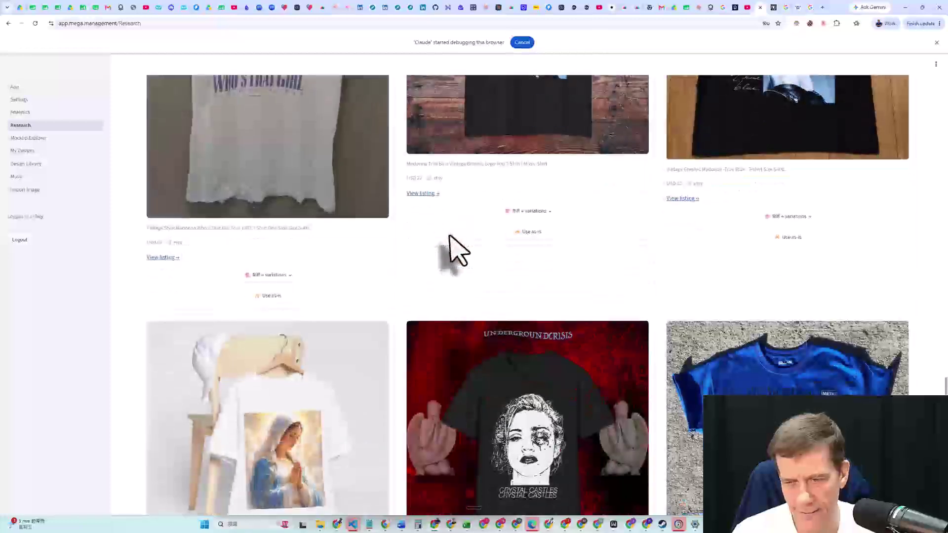
pyautogui.scroll(-10, 459, 246)
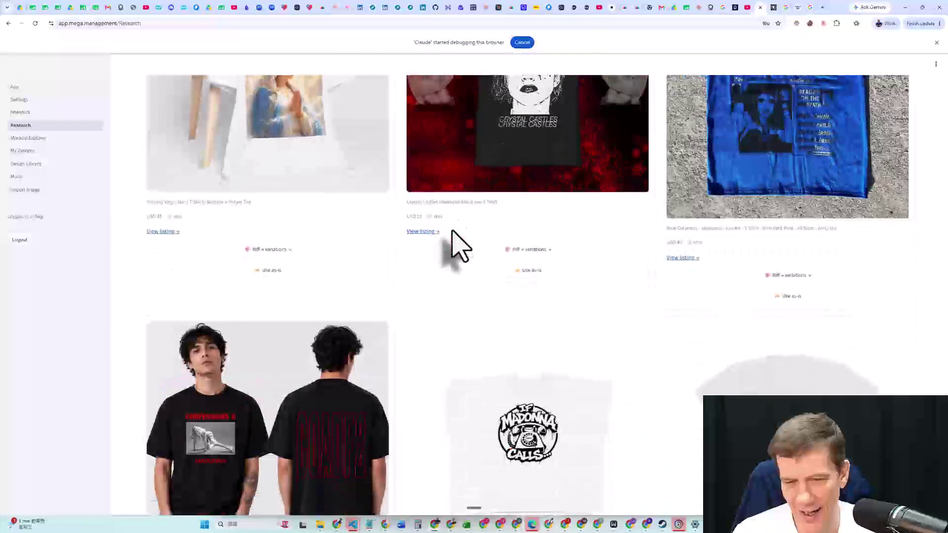
pyautogui.scroll(-3, 459, 247)
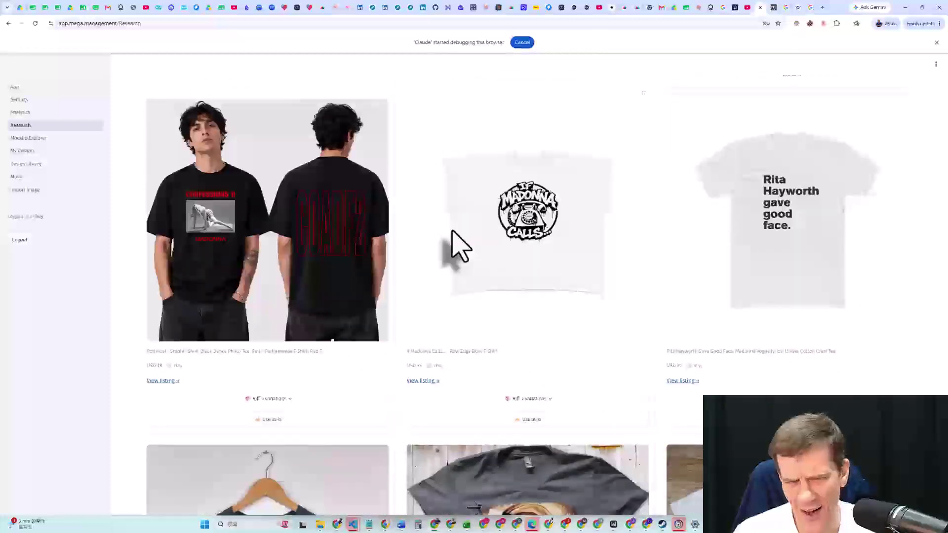
pyautogui.scroll(-6, 395, 212)
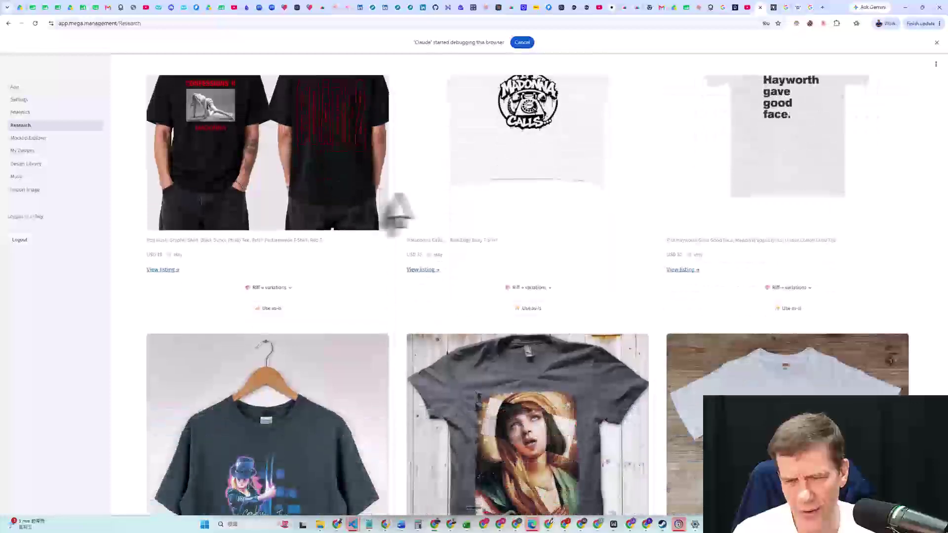
pyautogui.scroll(-2, 867, 292)
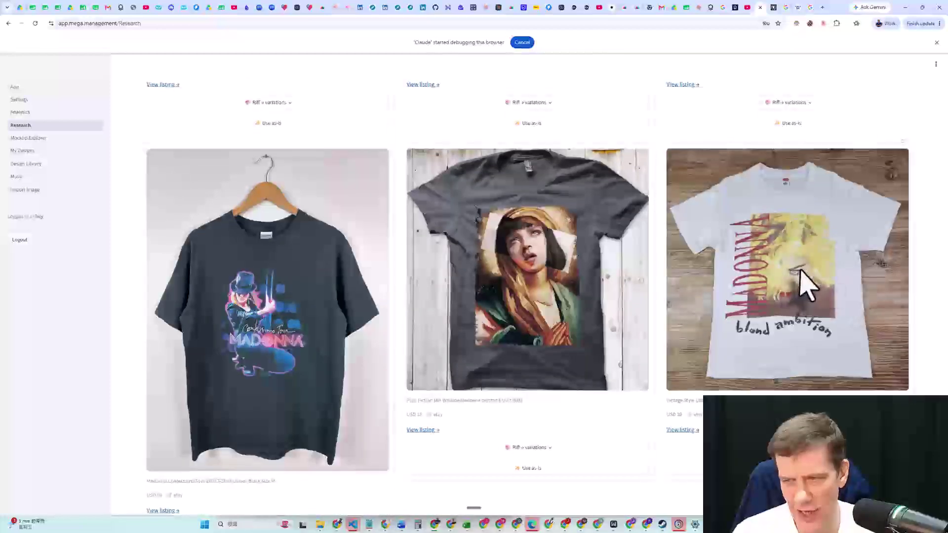
# View the listings from the "Don't Be a Lady" and "Italians Do It Better" shirts down to the Re-Invention sleeveless top
pyautogui.scroll(-11, 538, 271)
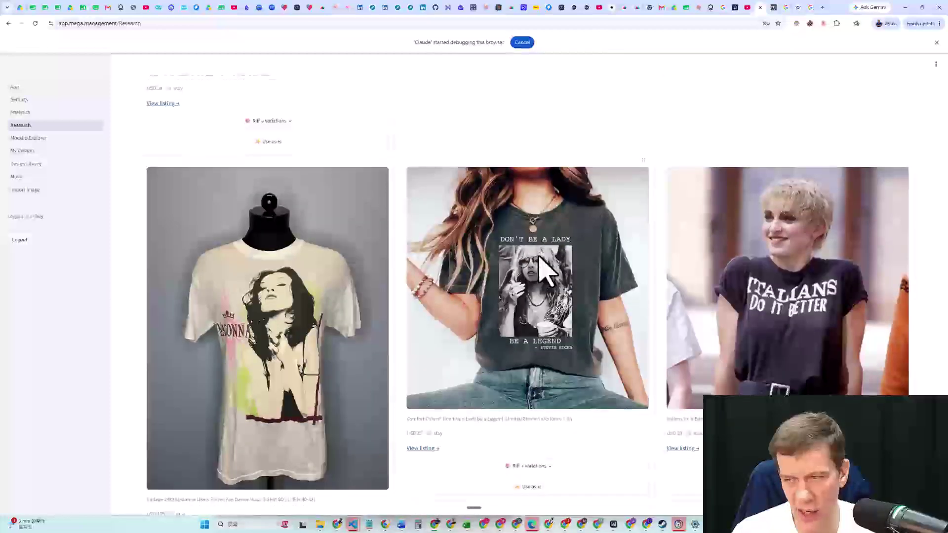
pyautogui.scroll(-2, 545, 270)
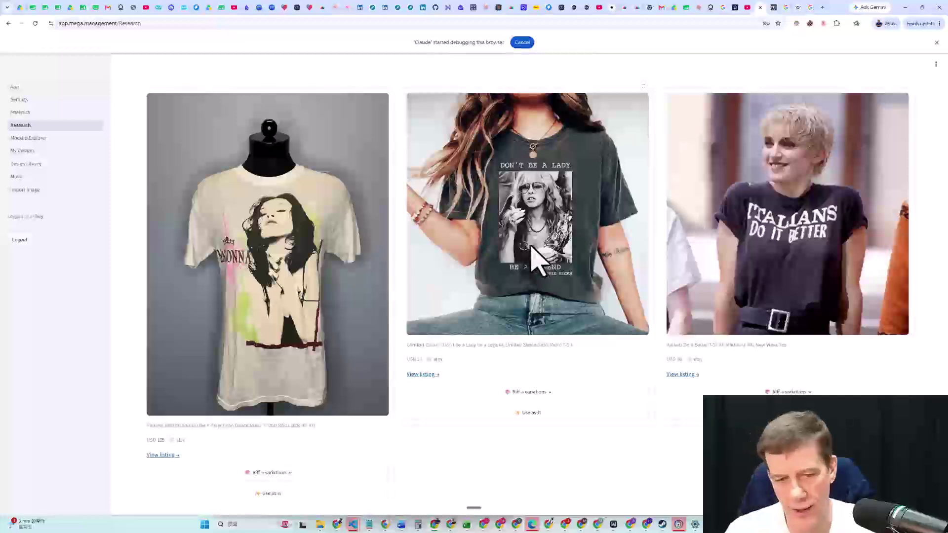
pyautogui.scroll(-20, 538, 270)
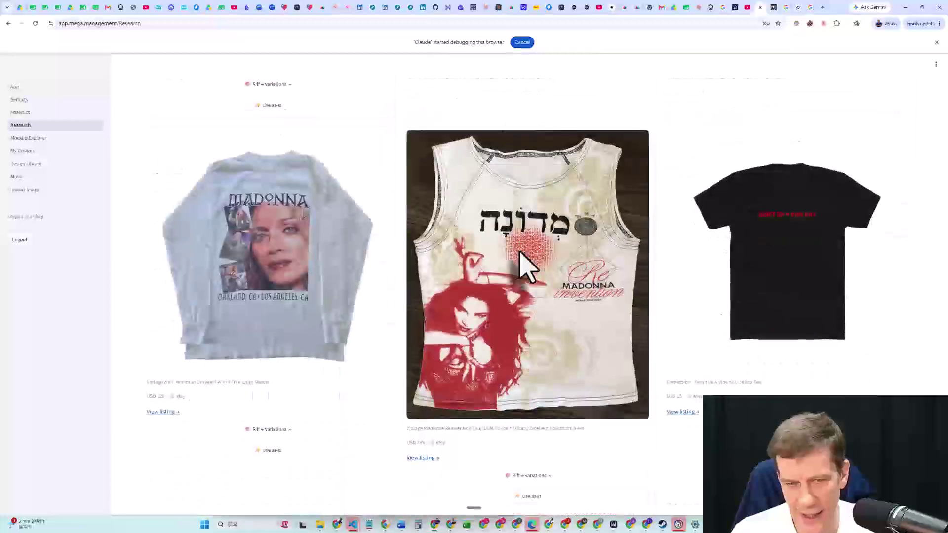
pyautogui.scroll(-1, 522, 261)
# Go back through the listings to the row with the crouching Madonna, Playboy cover and Madonna and Child T-shirts
pyautogui.scroll(15, 531, 266)
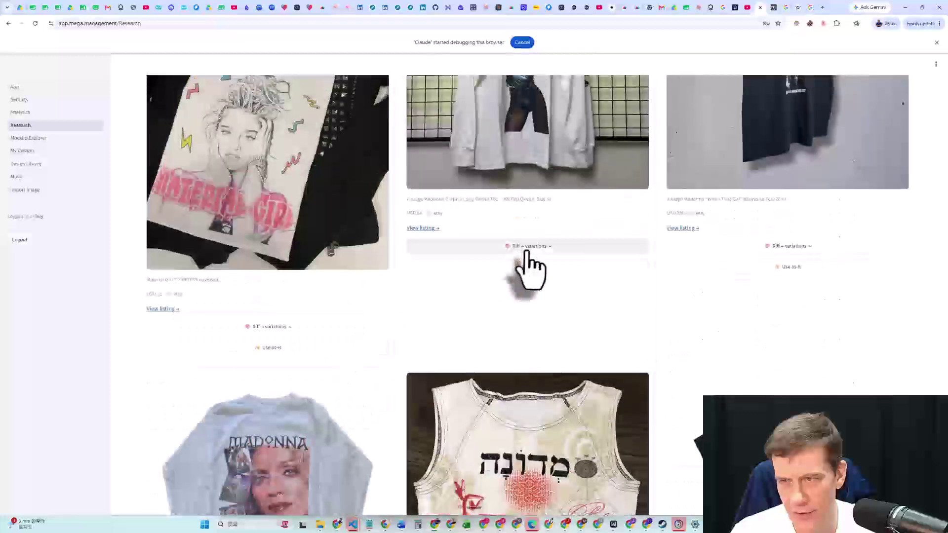
pyautogui.scroll(3, 530, 266)
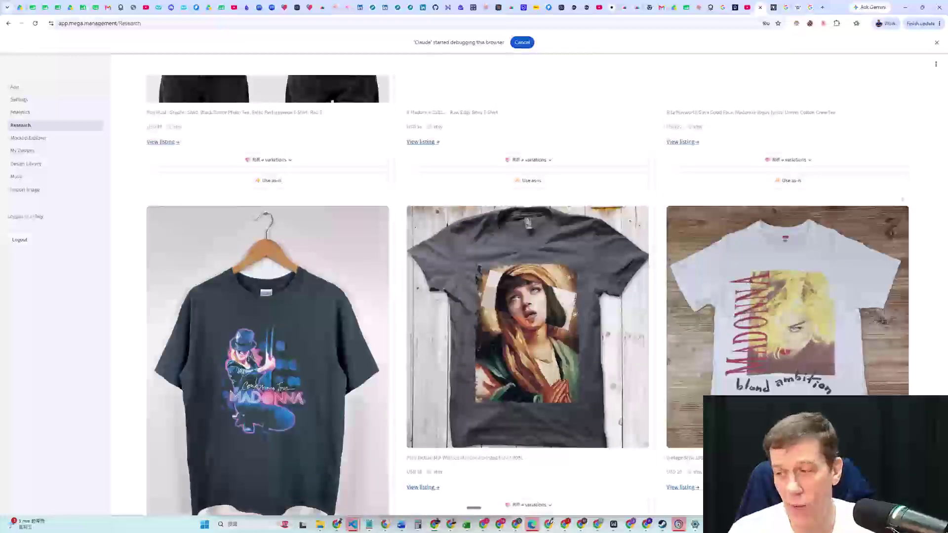
pyautogui.scroll(20, 942, 370)
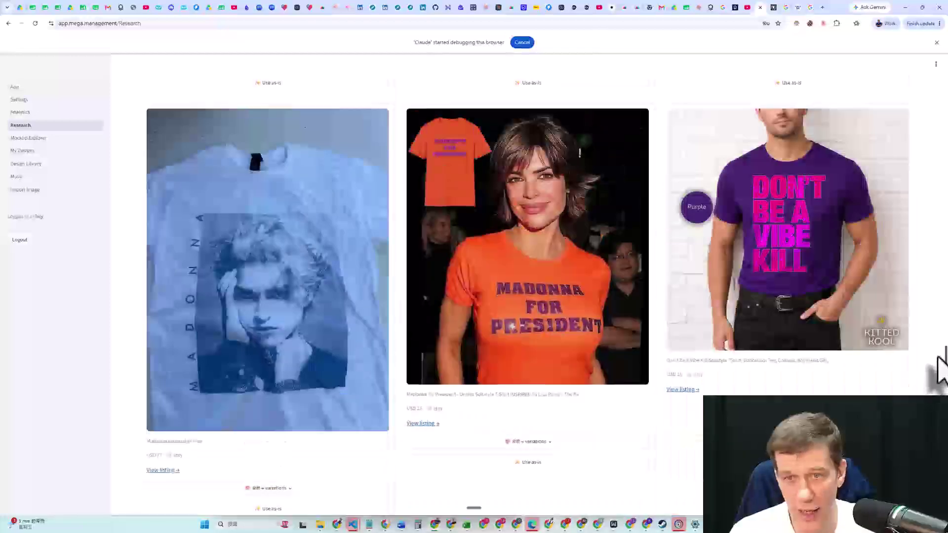
pyautogui.scroll(4, 943, 345)
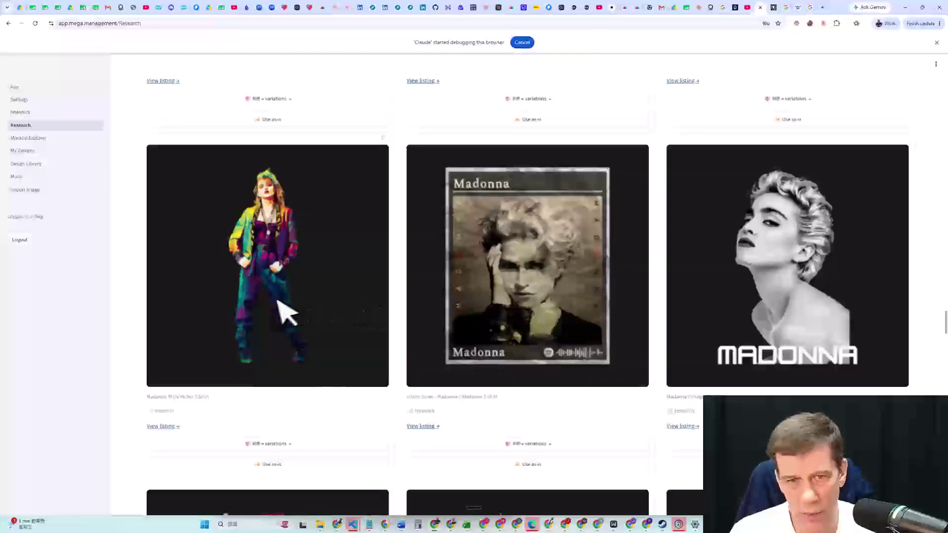
pyautogui.scroll(10, 296, 284)
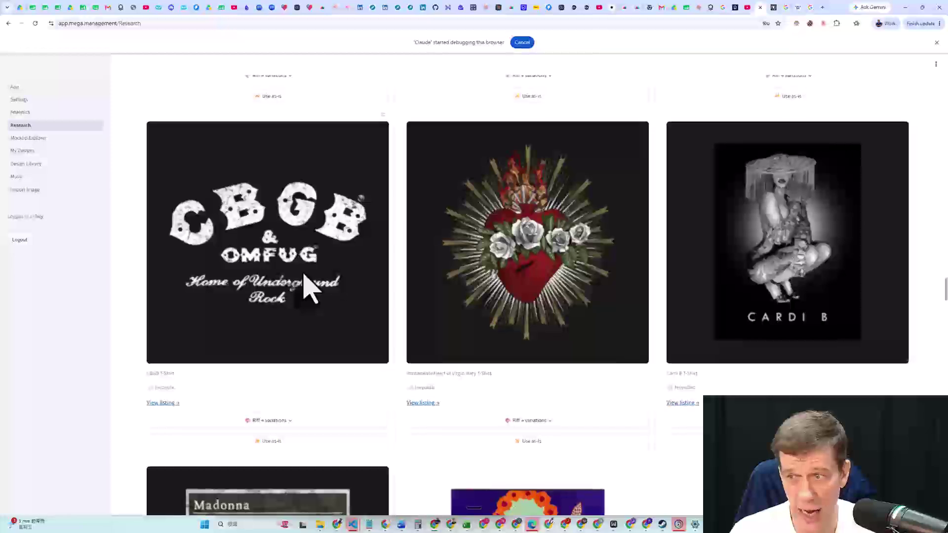
pyautogui.scroll(5, 308, 289)
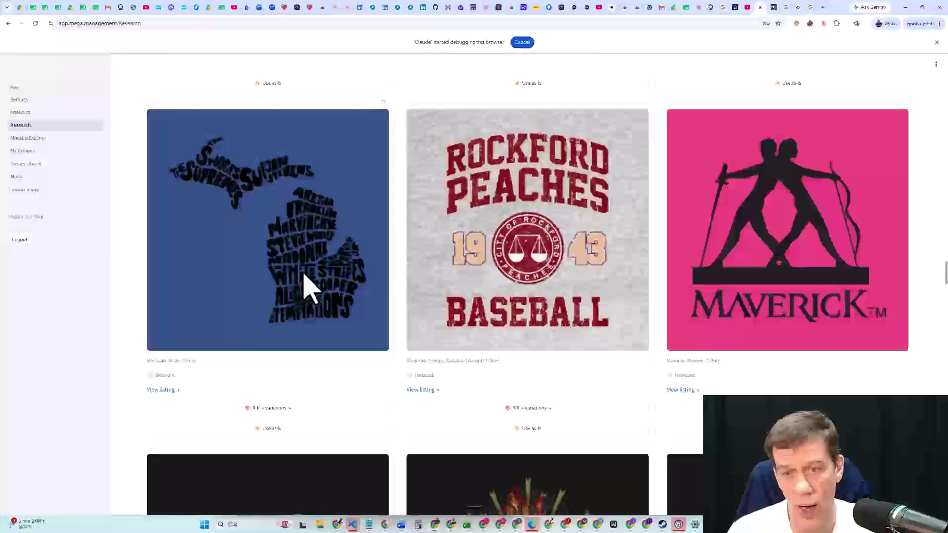
pyautogui.scroll(6, 311, 291)
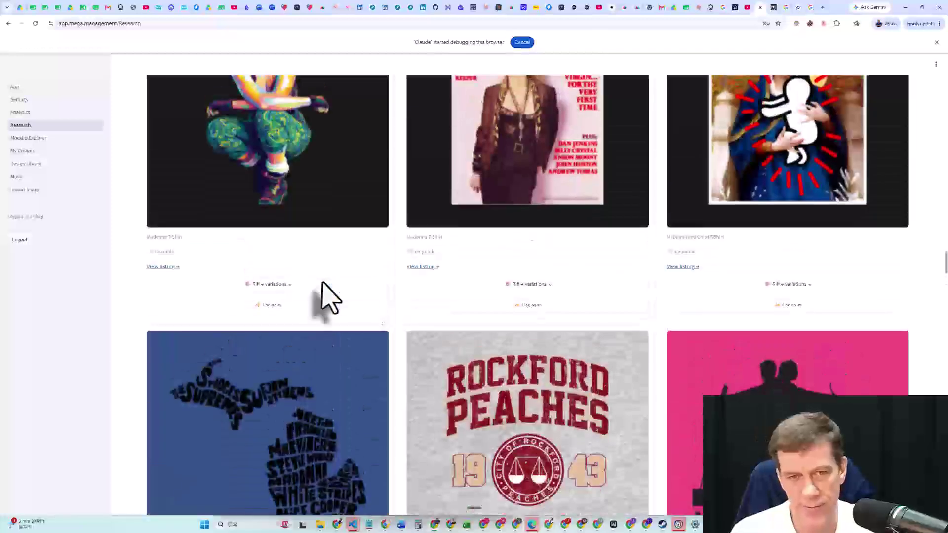
pyautogui.scroll(-1, 266, 444)
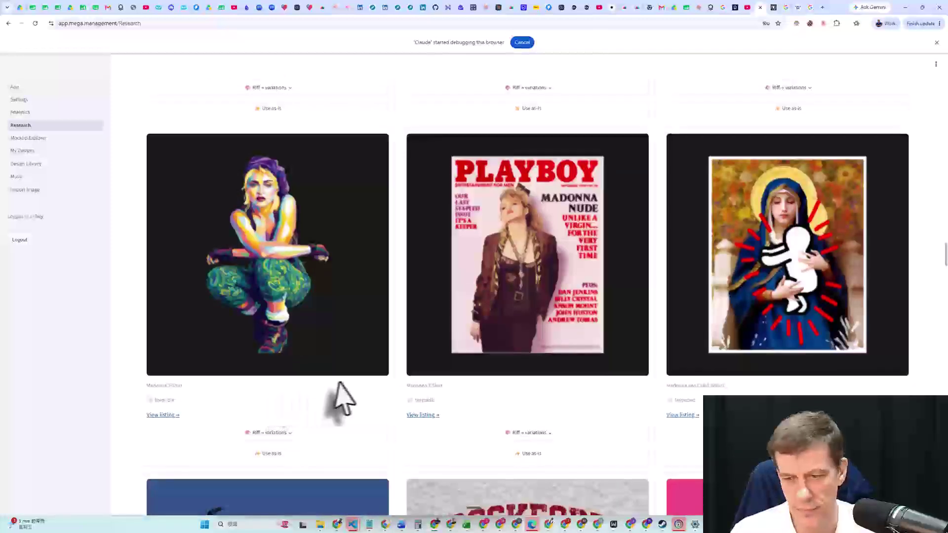